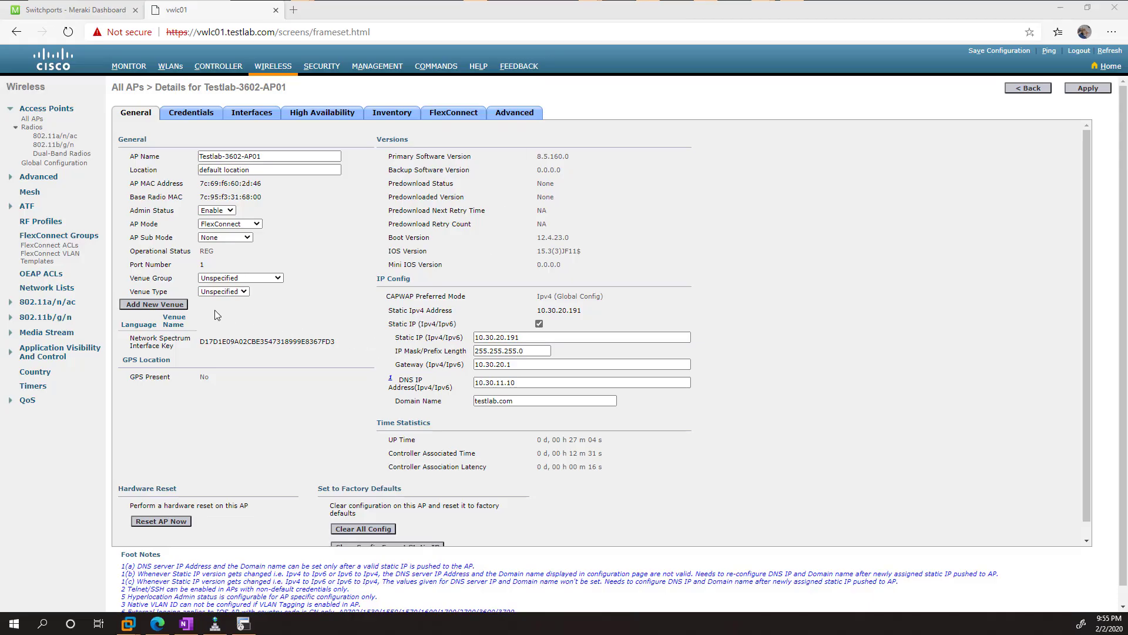
Confirm the access point's mode stays set to FlexConnect.
{"action": "left_click", "coordinate": [275, 160]}
{"action": "left_click_drag", "start_coordinate": [275, 160], "coordinate": [203, 156]}
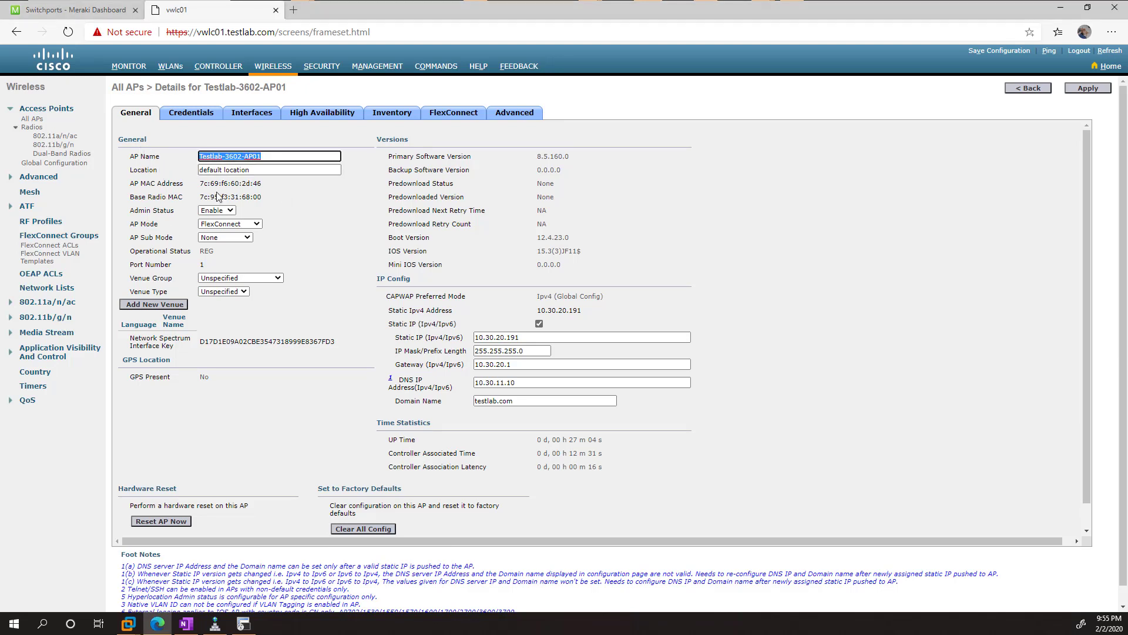
{"action": "left_click", "coordinate": [238, 227]}
{"action": "left_click", "coordinate": [233, 226]}
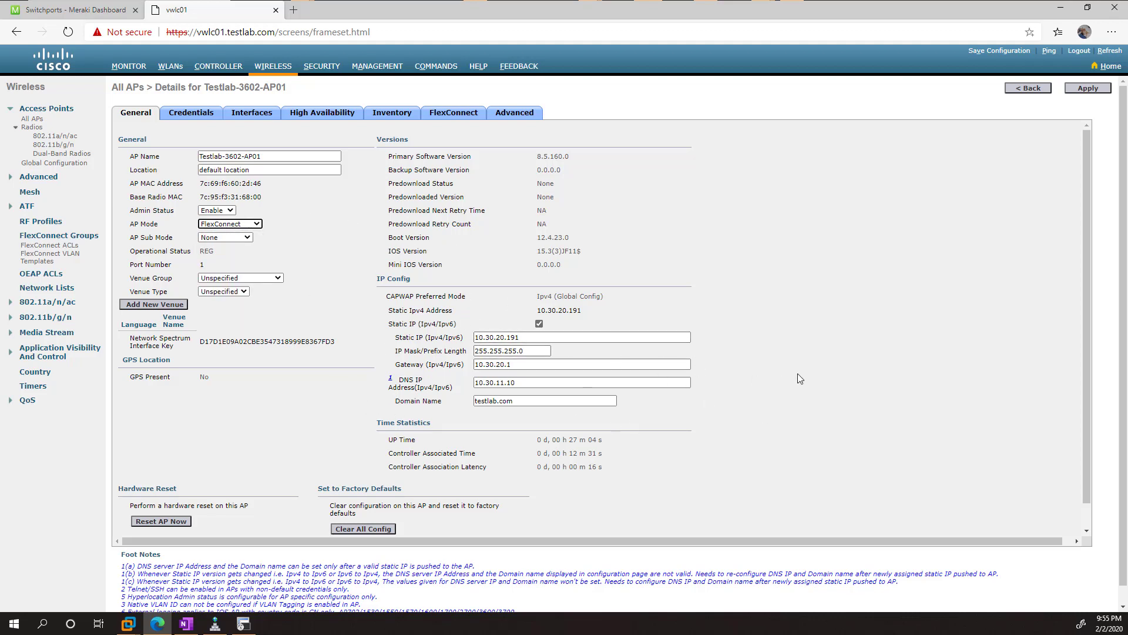
{"action": "left_click", "coordinate": [708, 200]}
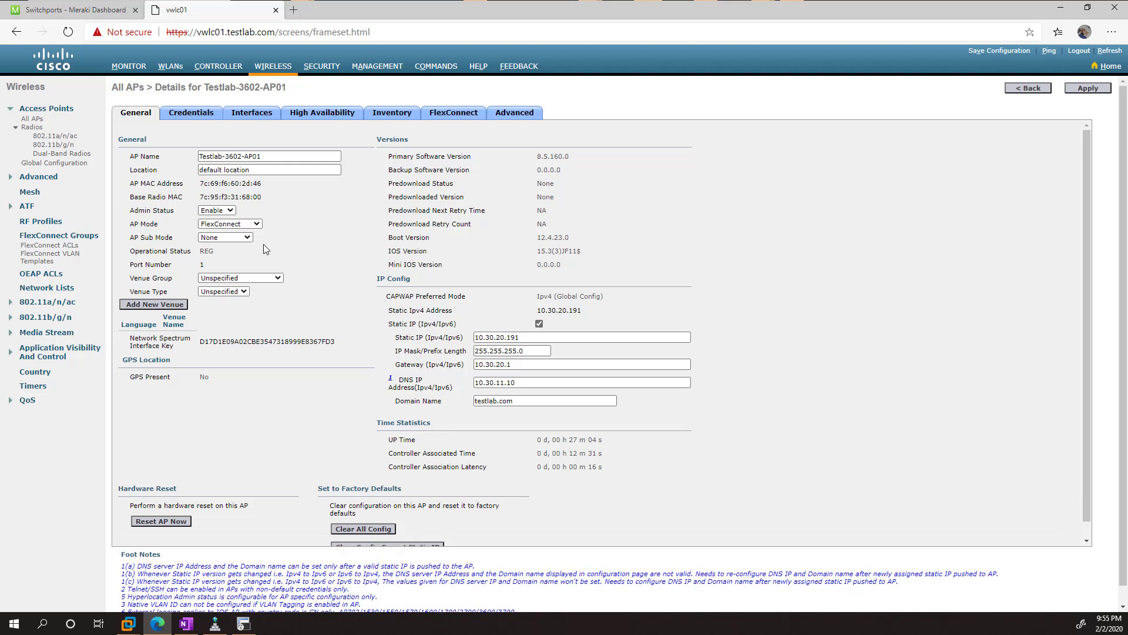
Add a FlexConnect group named Testlab-Flexconnect-Group and apply it.
{"action": "left_click", "coordinate": [31, 236]}
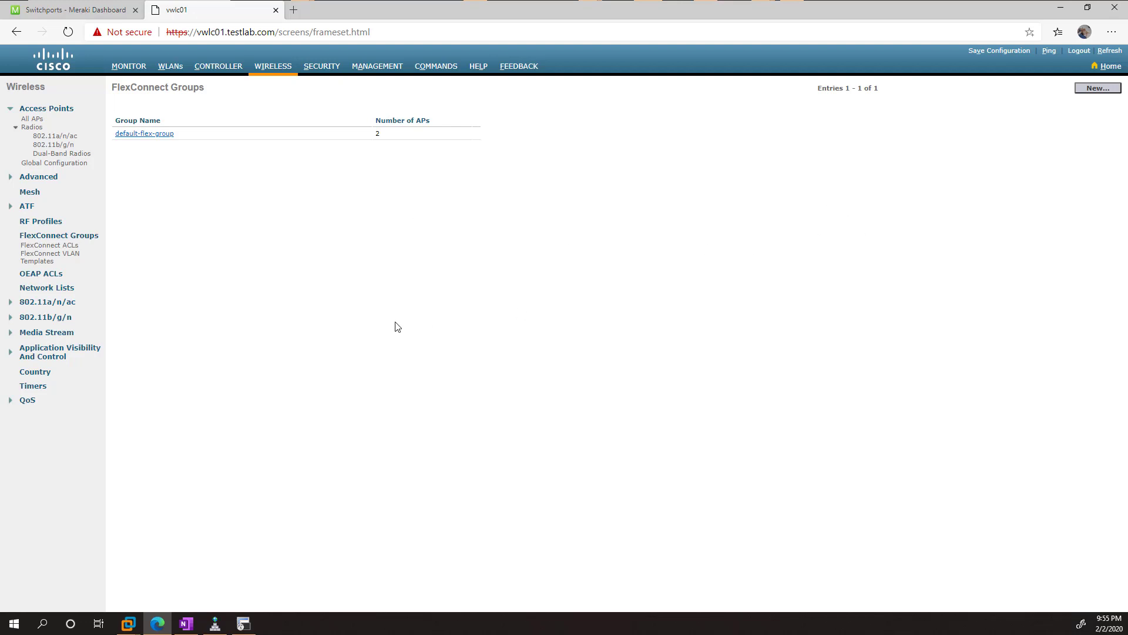
{"action": "left_click", "coordinate": [1095, 88]}
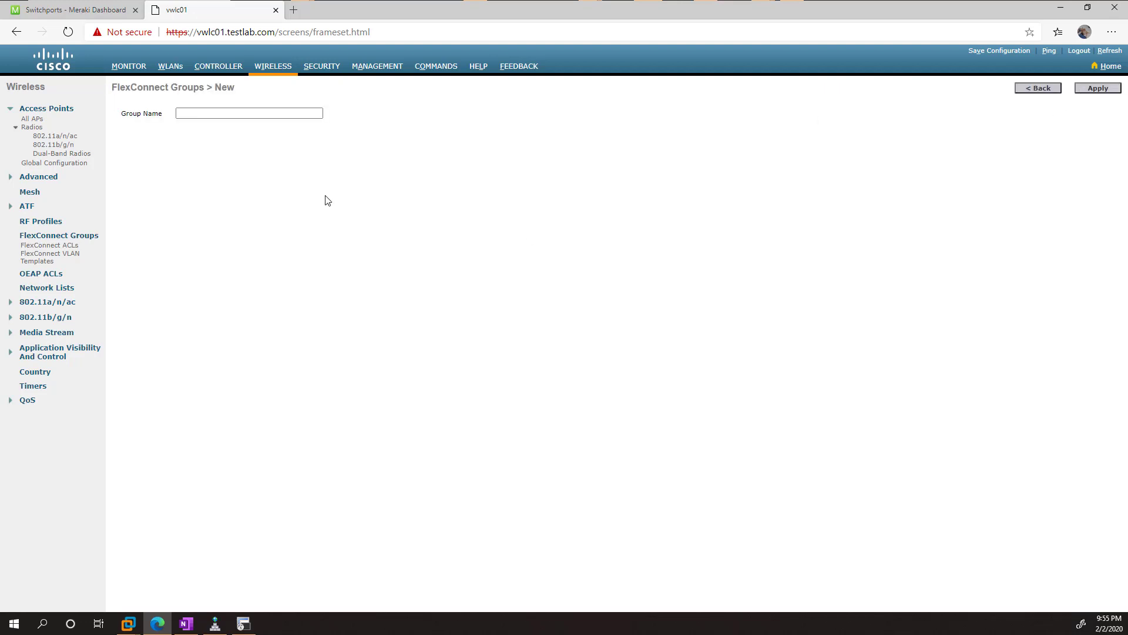
{"action": "left_click", "coordinate": [223, 114]}
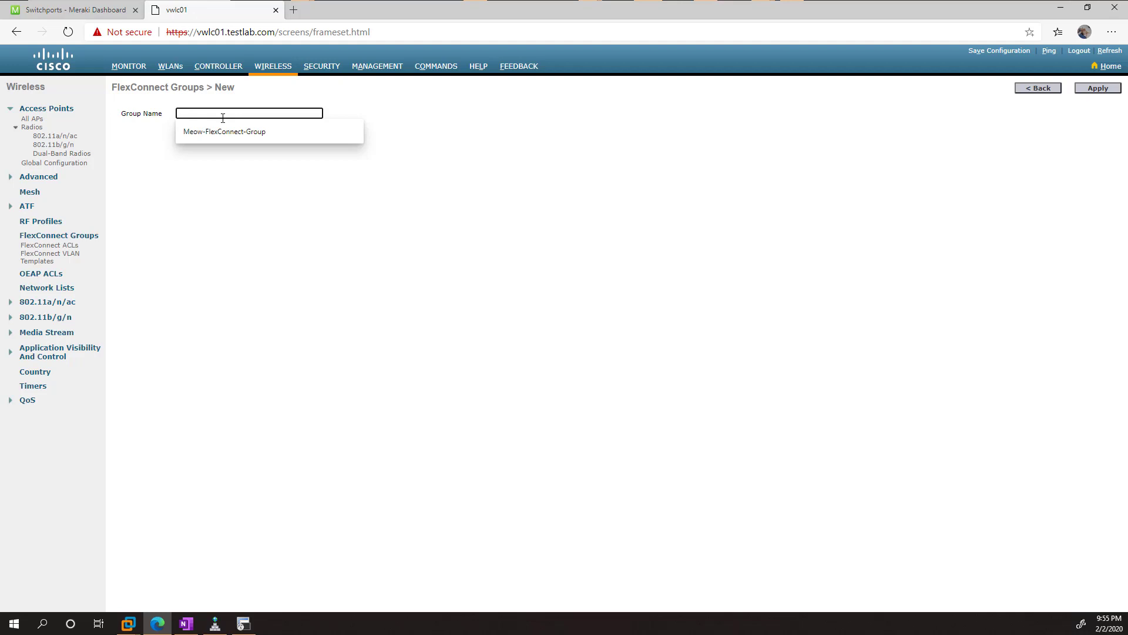
{"action": "type", "text": "Testalb"}
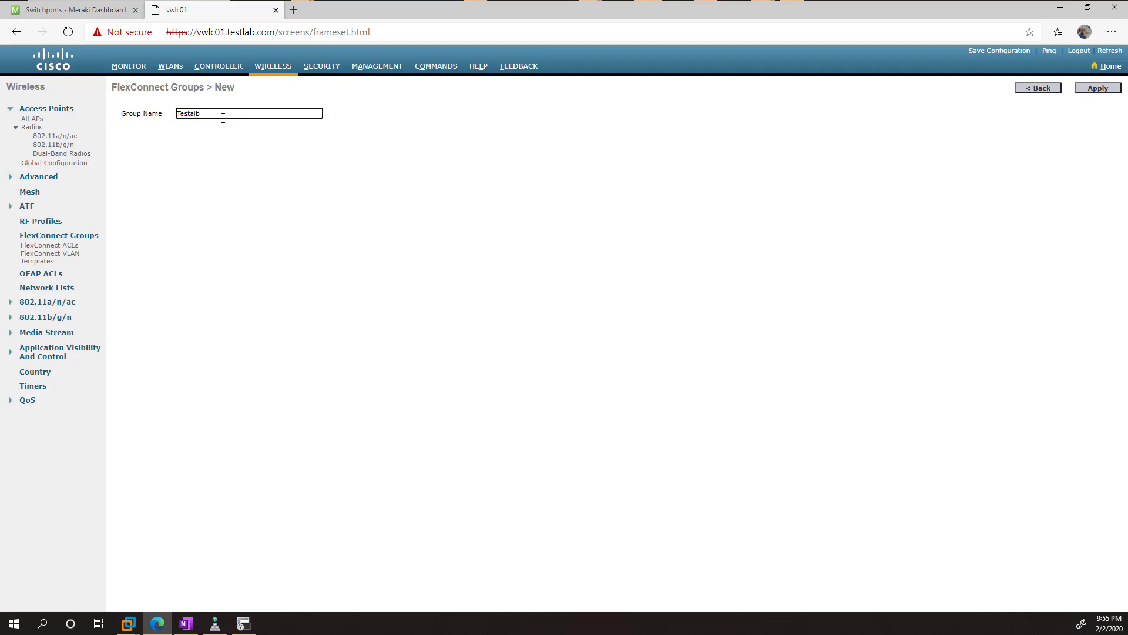
{"action": "key", "text": "BackSpace"}
{"action": "key", "text": "BackSpace"}
{"action": "key", "text": "BackSpace"}
{"action": "type", "text": "lab-Flexconnect-Group"}
{"action": "left_click", "coordinate": [582, 236]}
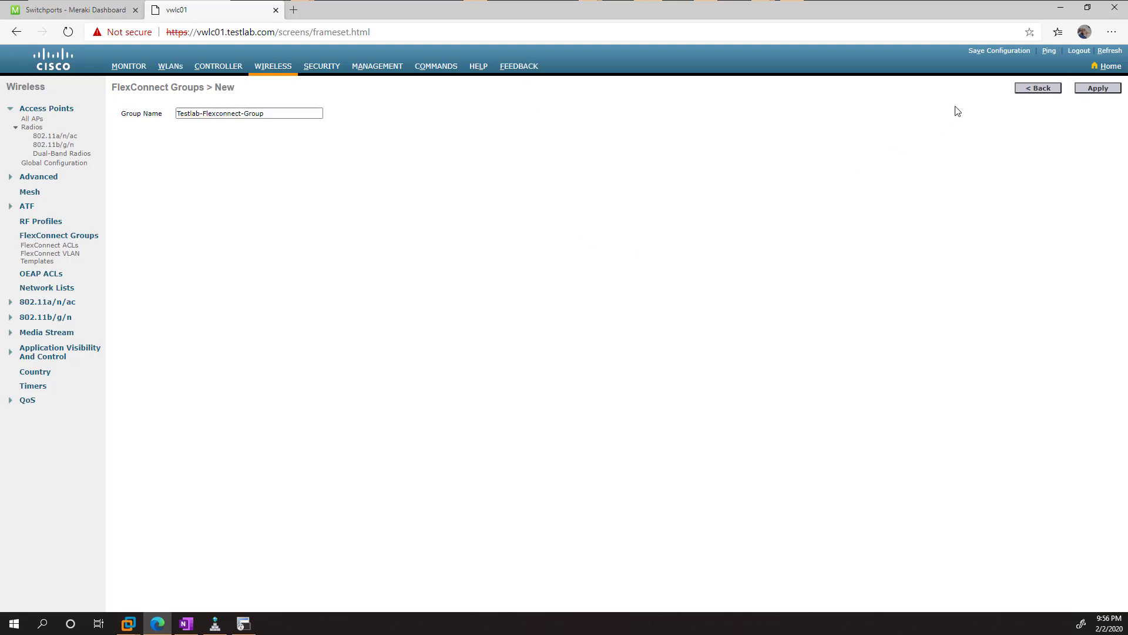
{"action": "left_click", "coordinate": [1099, 88]}
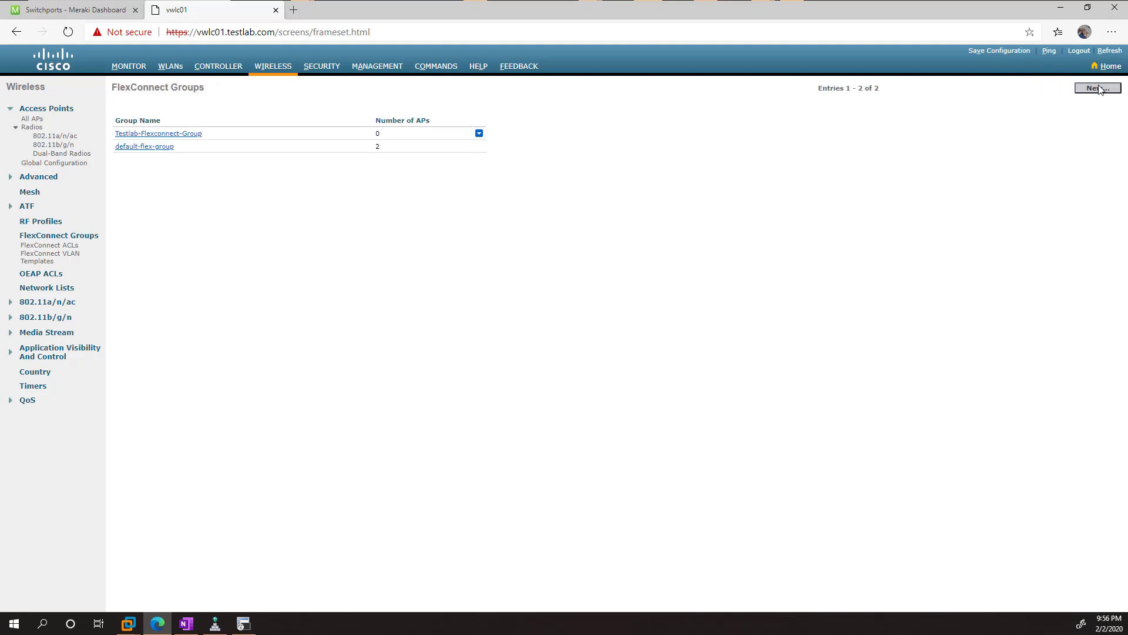
Add Testlab-3602-AP01 and Testlab-3602-AP02 from the controller's joined APs to the group's AP list.
{"action": "left_click", "coordinate": [183, 134]}
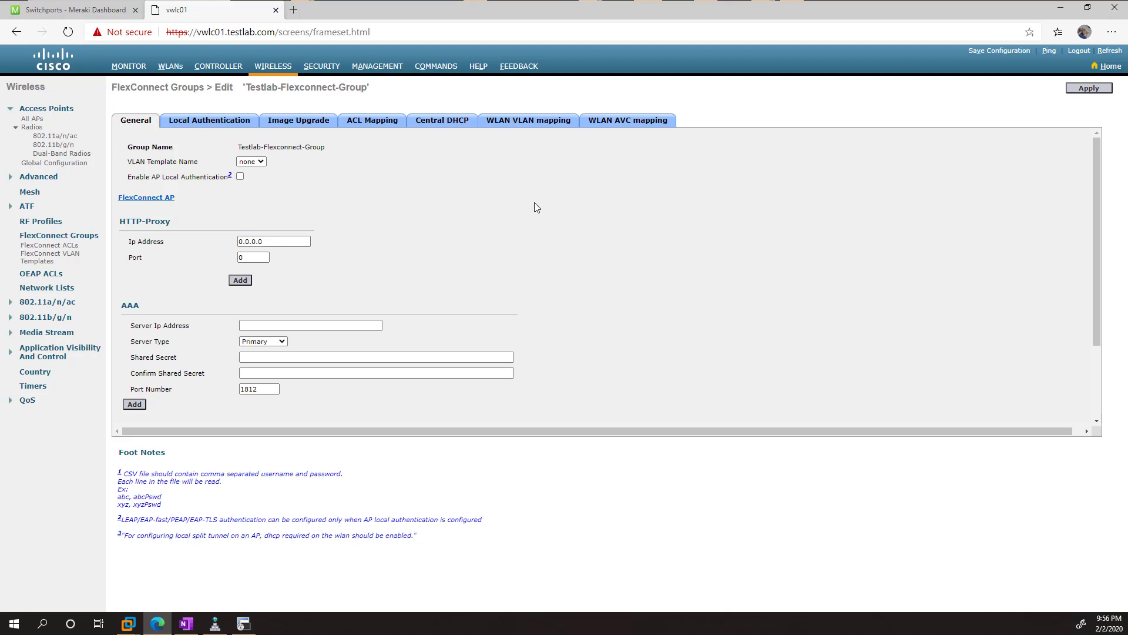
{"action": "left_click", "coordinate": [157, 197]}
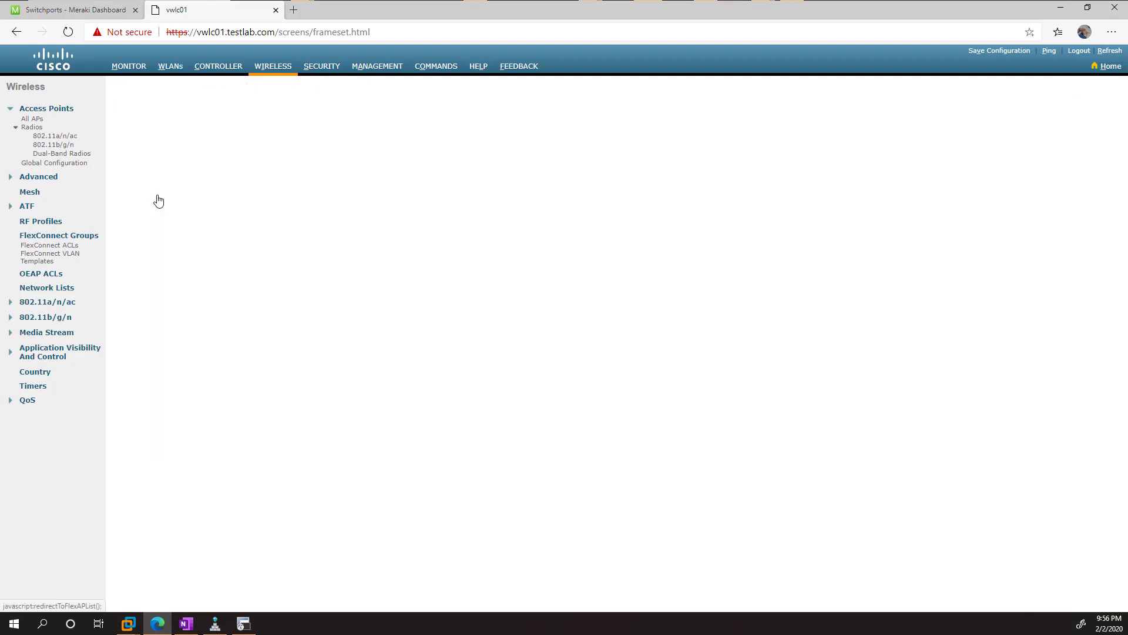
{"action": "left_click", "coordinate": [136, 181]}
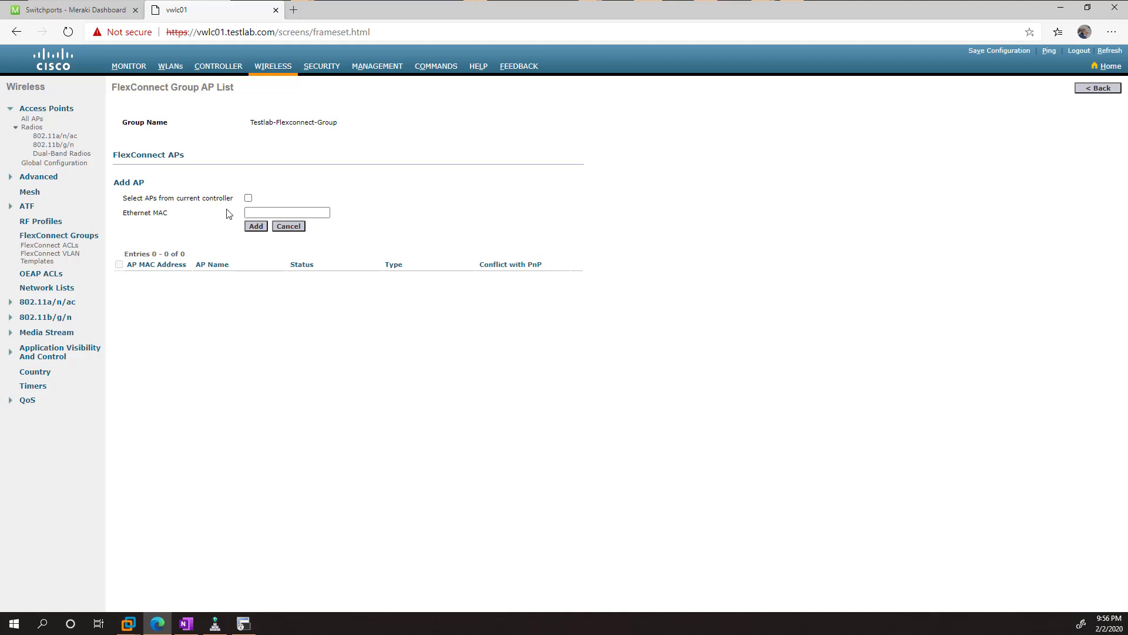
{"action": "left_click", "coordinate": [273, 213]}
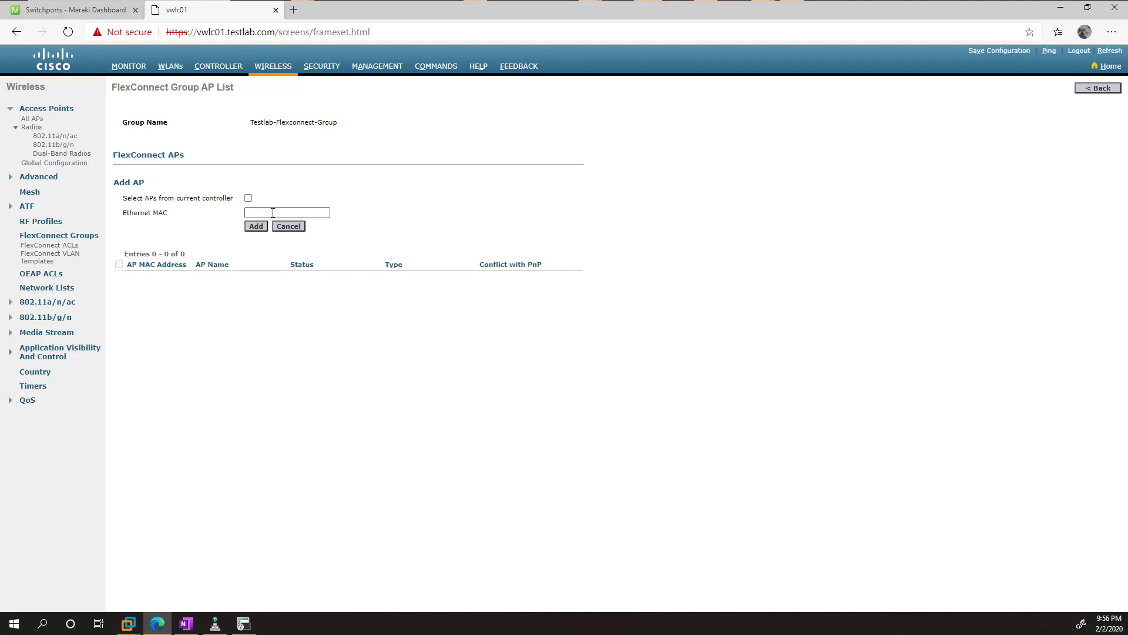
{"action": "left_click", "coordinate": [248, 198]}
{"action": "left_click", "coordinate": [207, 214]}
{"action": "left_click", "coordinate": [208, 220]}
{"action": "left_click", "coordinate": [254, 241]}
{"action": "left_click", "coordinate": [248, 198]}
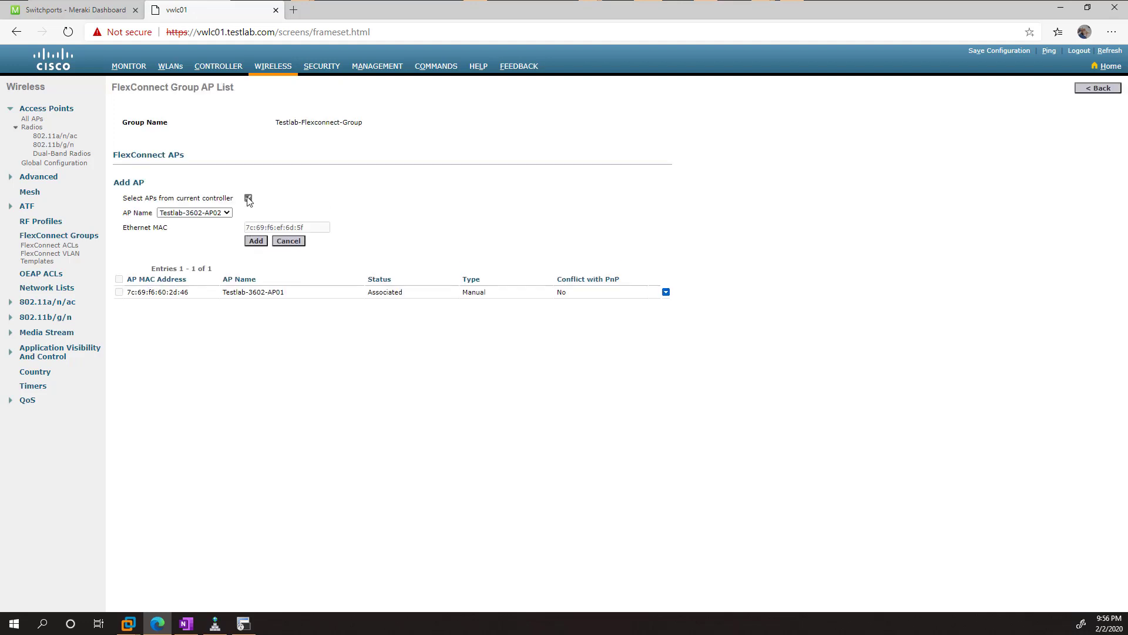
{"action": "left_click", "coordinate": [256, 241]}
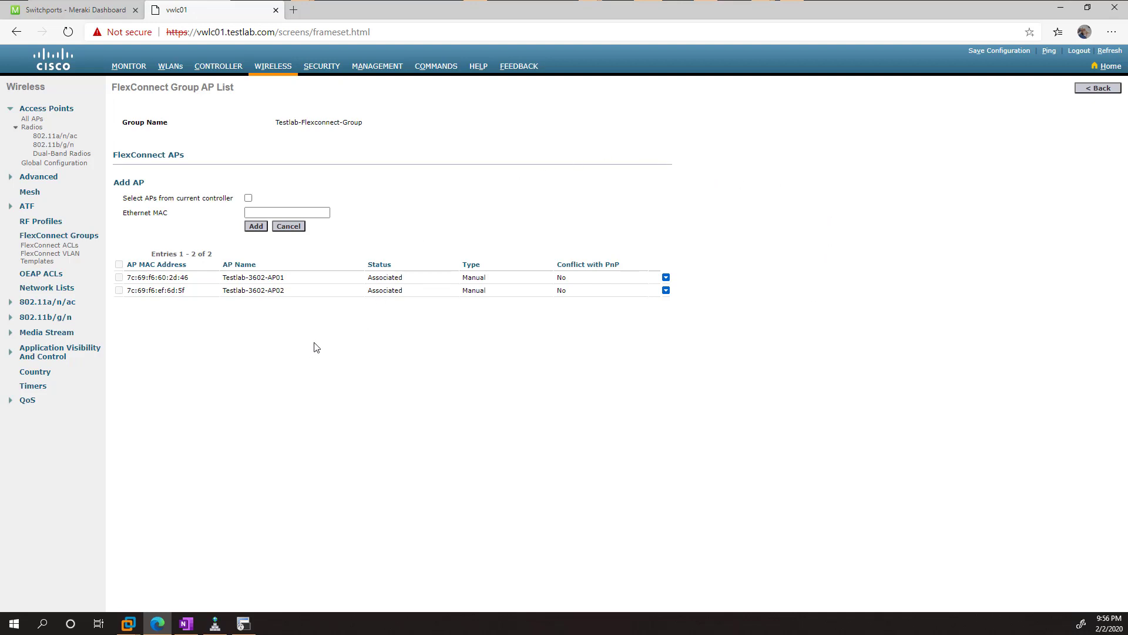
{"action": "left_click", "coordinate": [1086, 94]}
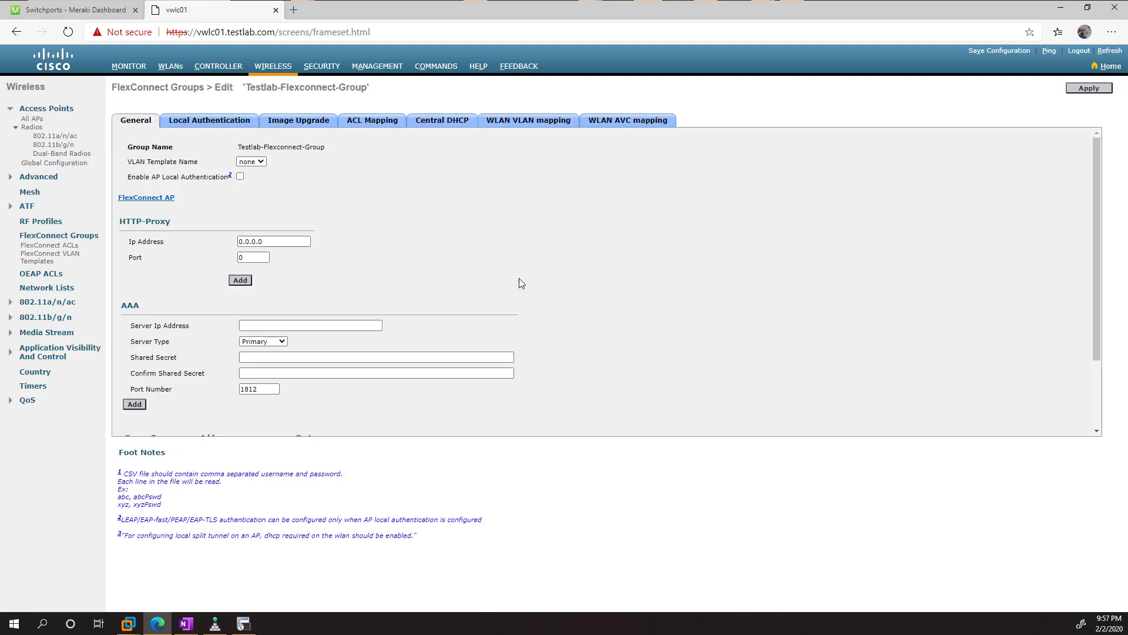
Start a new WLAN with profile name WLC-WPA-PSK.
{"action": "left_click", "coordinate": [168, 69]}
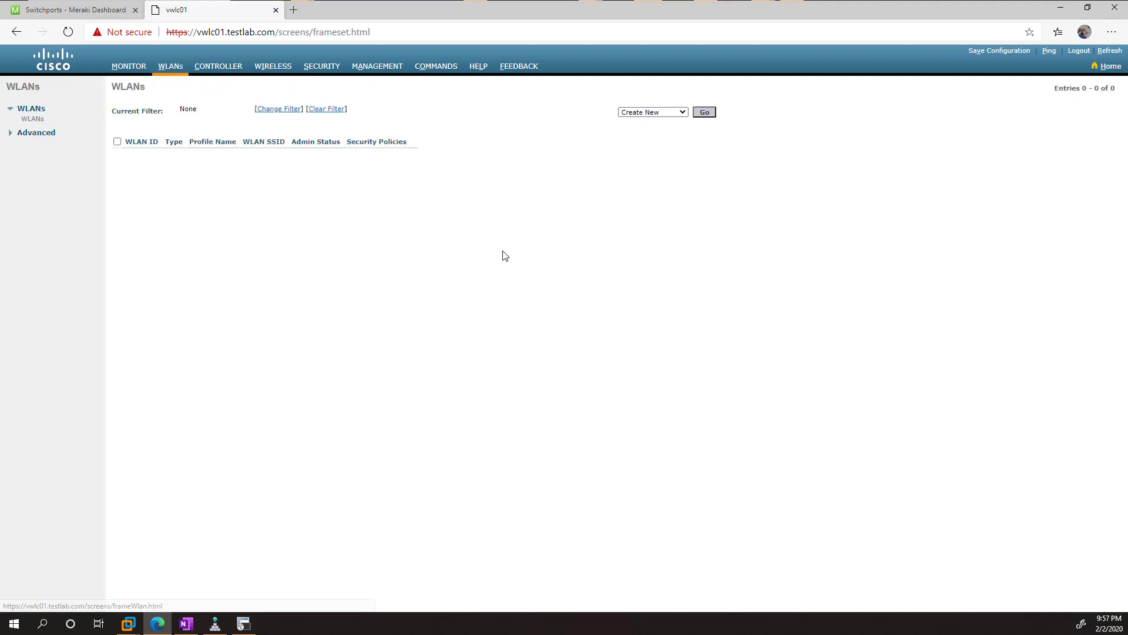
{"action": "left_click", "coordinate": [705, 112]}
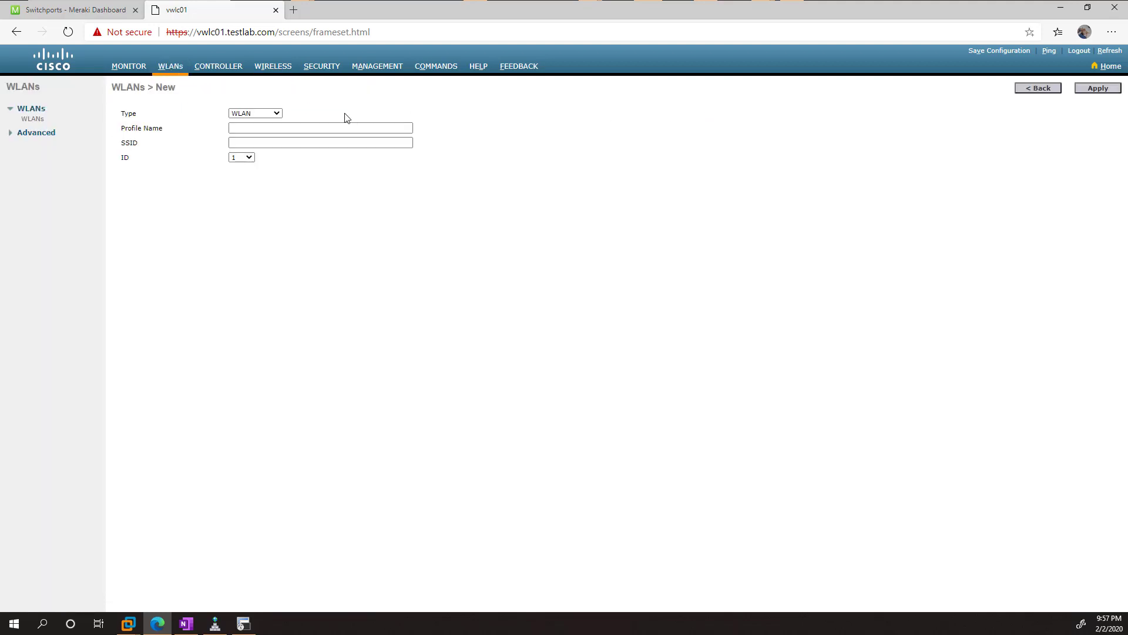
{"action": "left_click", "coordinate": [288, 128]}
{"action": "left_click", "coordinate": [252, 188]}
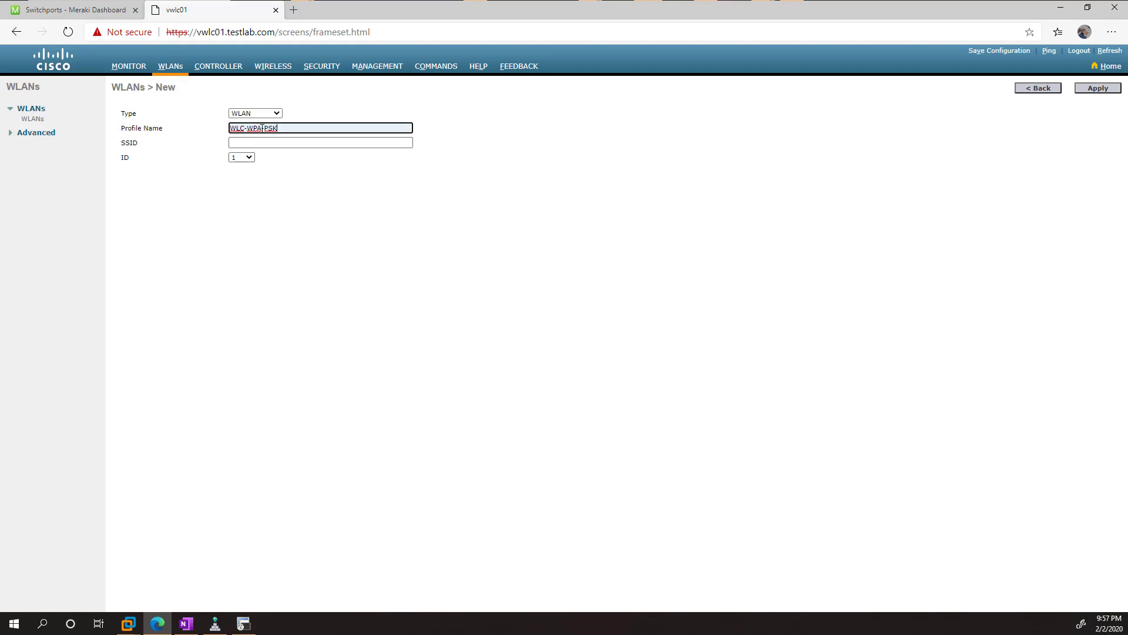
{"action": "left_click_drag", "start_coordinate": [275, 129], "coordinate": [212, 133]}
{"action": "left_click", "coordinate": [291, 129]}
Set the SSID to WLC-WPA-PSK, keep WLAN ID 1, and apply.
{"action": "left_click", "coordinate": [272, 142]}
{"action": "key", "text": "Down"}
{"action": "key", "text": "Down"}
{"action": "key", "text": "Down"}
{"action": "key", "text": "Return"}
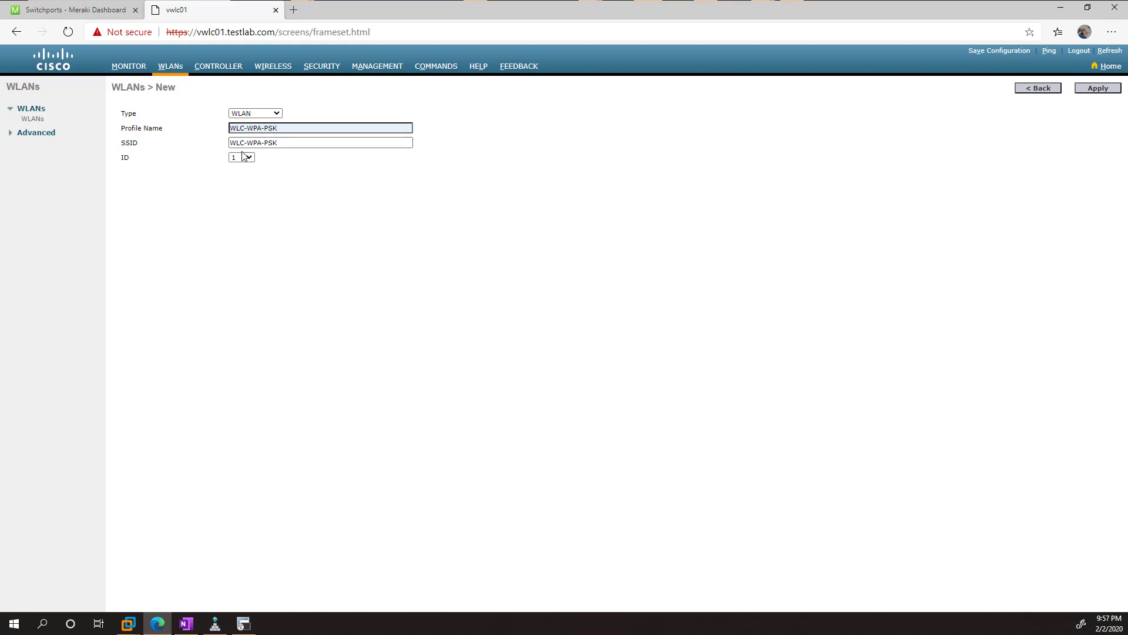
{"action": "left_click", "coordinate": [247, 157]}
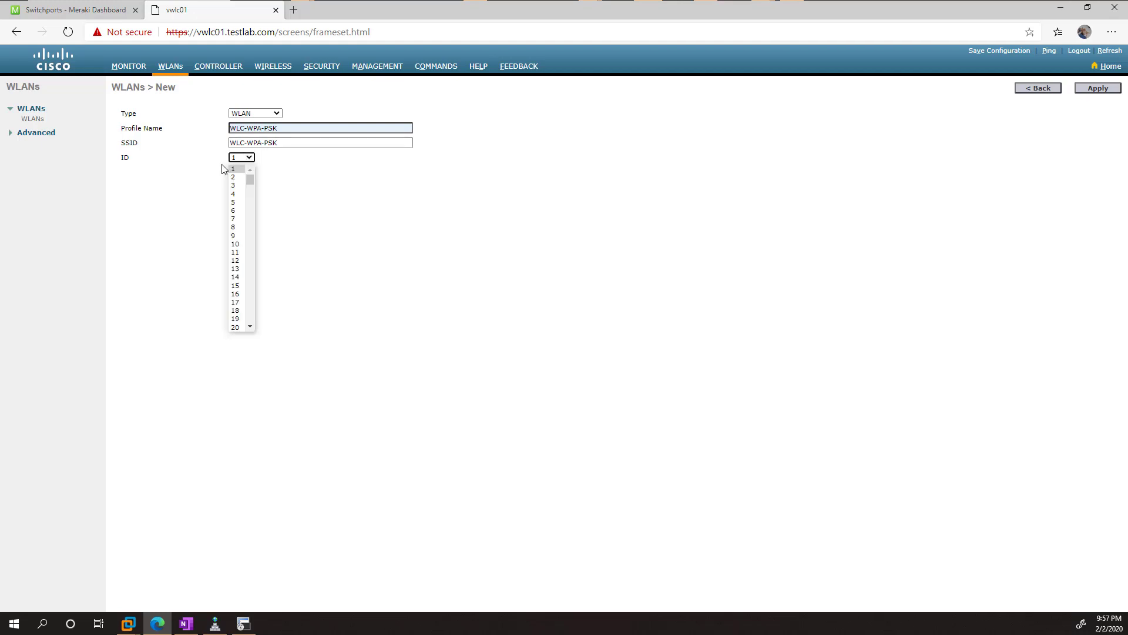
{"action": "left_click_drag", "start_coordinate": [250, 180], "coordinate": [224, 147]}
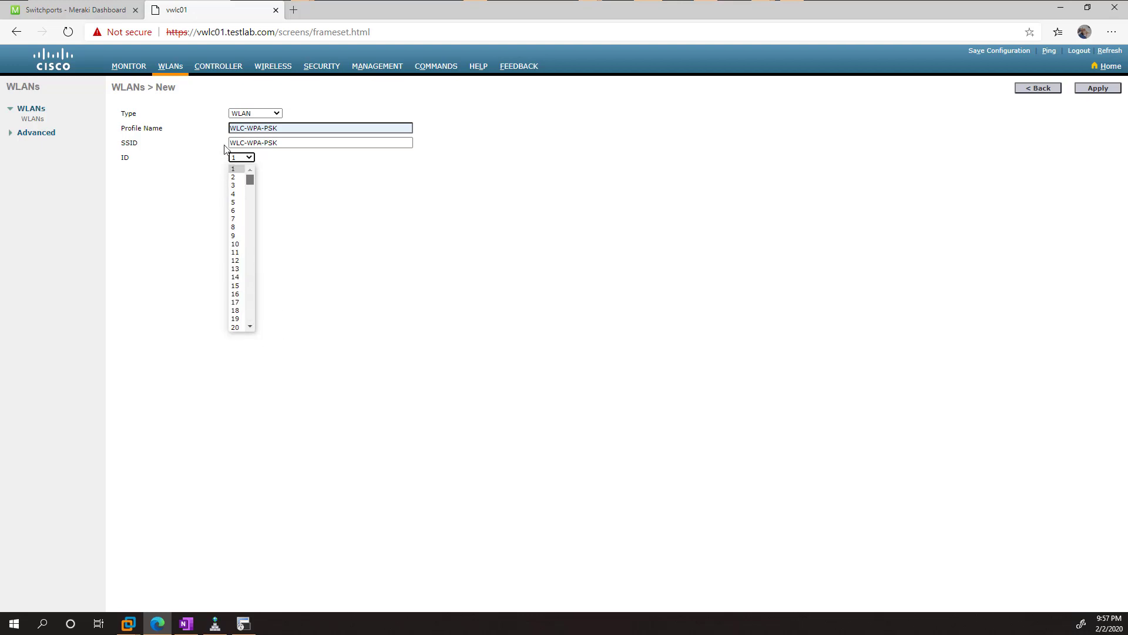
{"action": "left_click", "coordinate": [405, 227]}
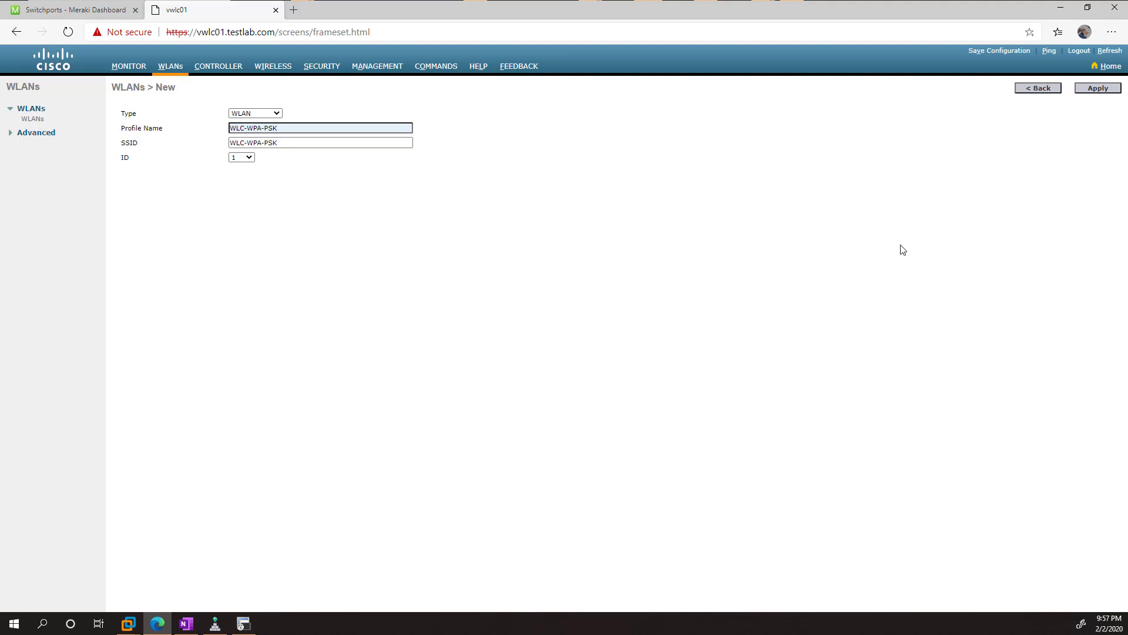
{"action": "left_click", "coordinate": [1095, 89]}
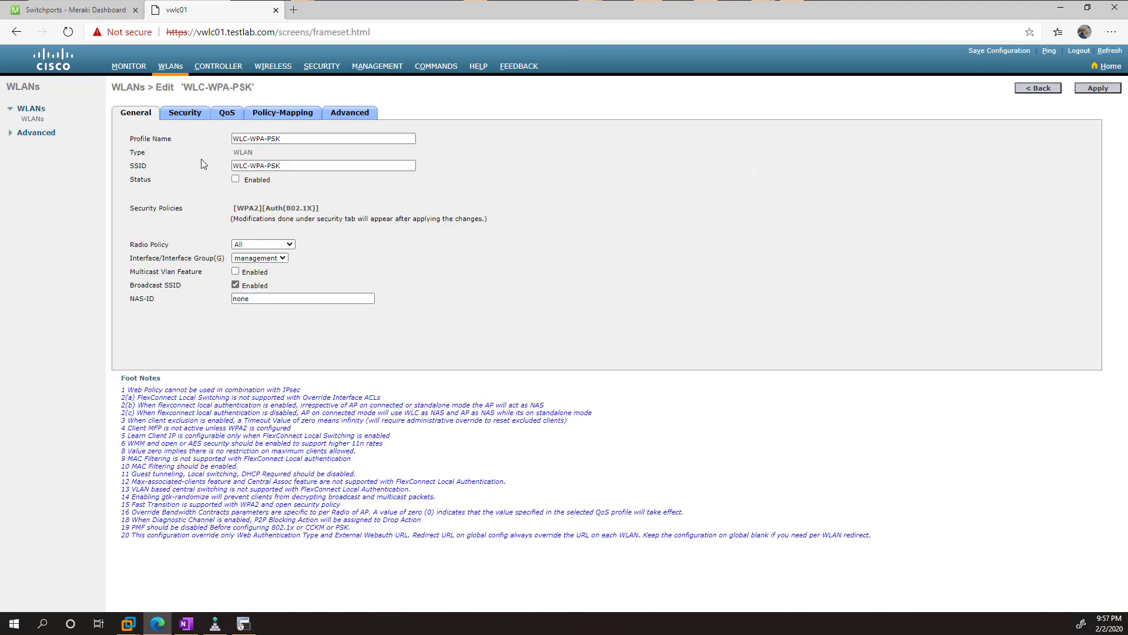
Enable WLC-WPA-PSK's status, keeping Radio Policy All and the management interface.
{"action": "left_click", "coordinate": [235, 179]}
{"action": "left_click", "coordinate": [260, 245]}
{"action": "left_click", "coordinate": [259, 246]}
{"action": "left_click", "coordinate": [282, 258]}
{"action": "left_click", "coordinate": [281, 260]}
Keep Layer 2 security at WPA+WPA2 with WPA2 Policy and AES encryption.
{"action": "left_click", "coordinate": [185, 112]}
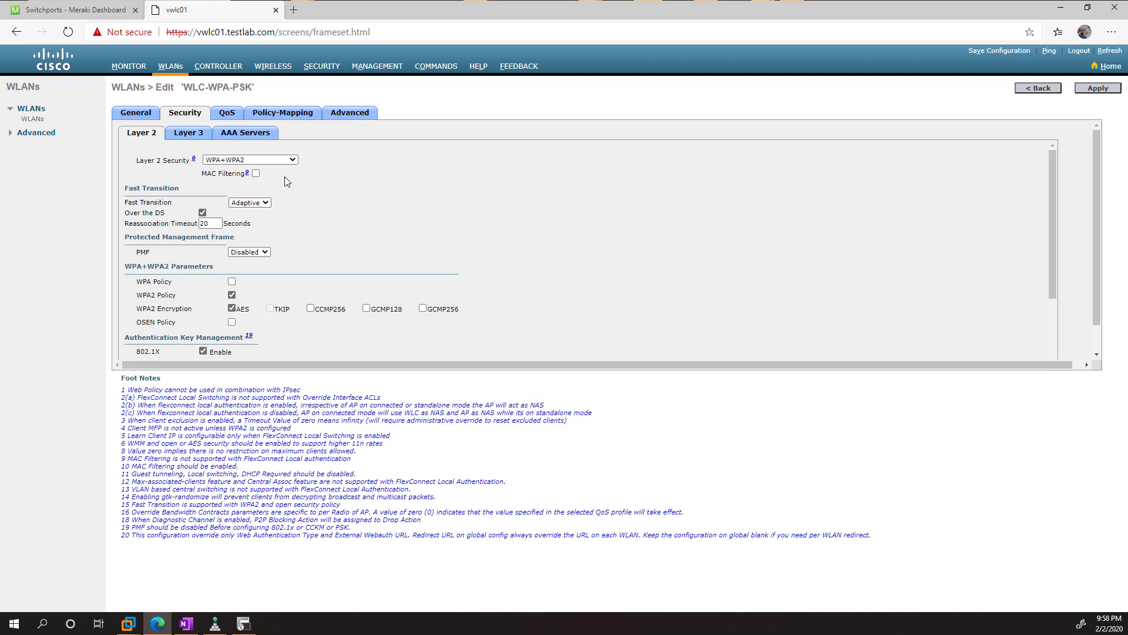
{"action": "scroll", "coordinate": [338, 200], "scroll_direction": "down", "scroll_amount": 3}
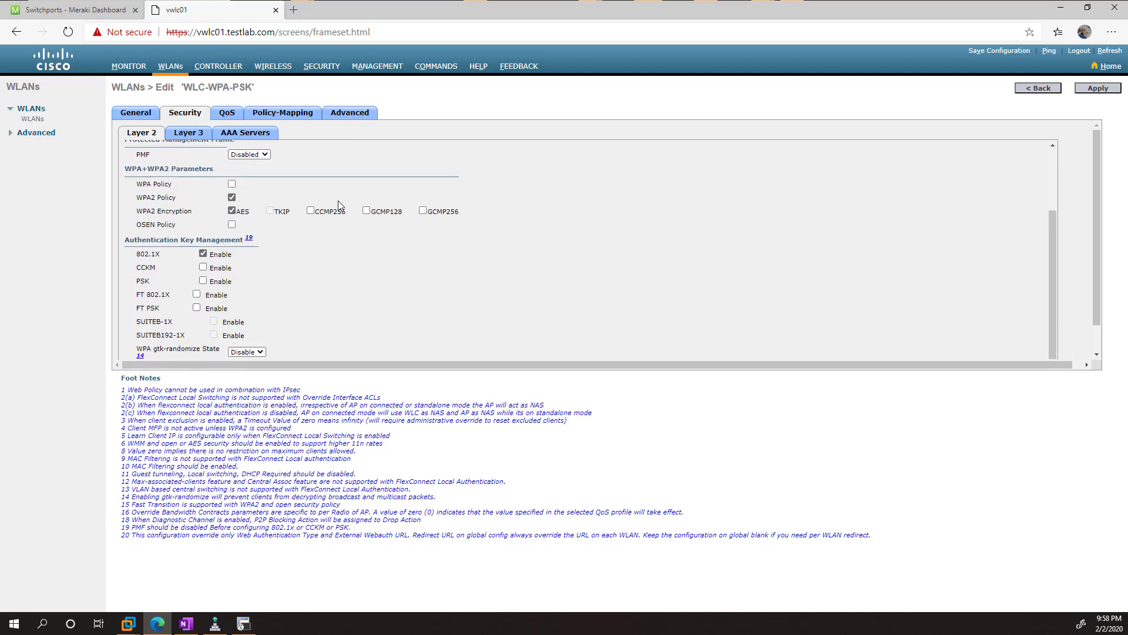
{"action": "scroll", "coordinate": [391, 313], "scroll_direction": "up", "scroll_amount": 3}
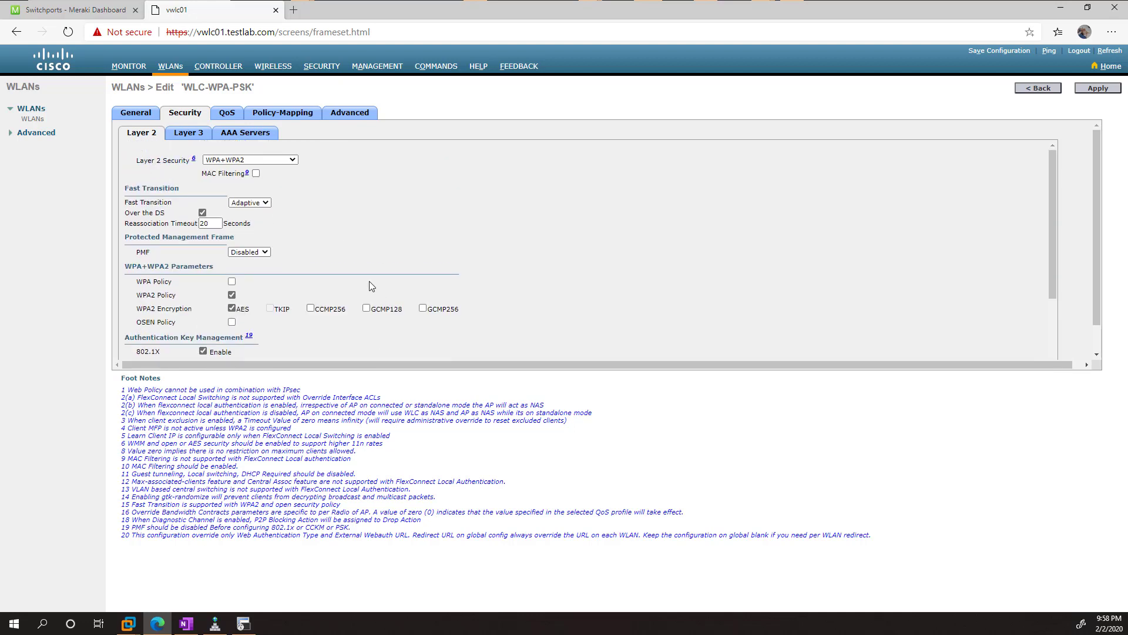
{"action": "left_click", "coordinate": [262, 161]}
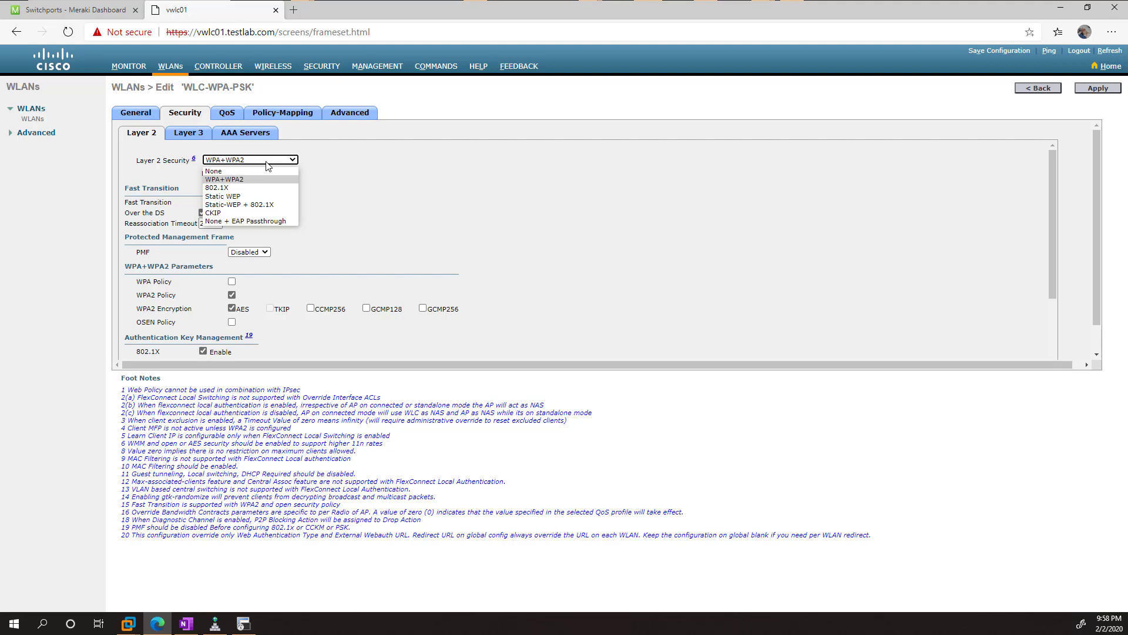
{"action": "left_click", "coordinate": [242, 180]}
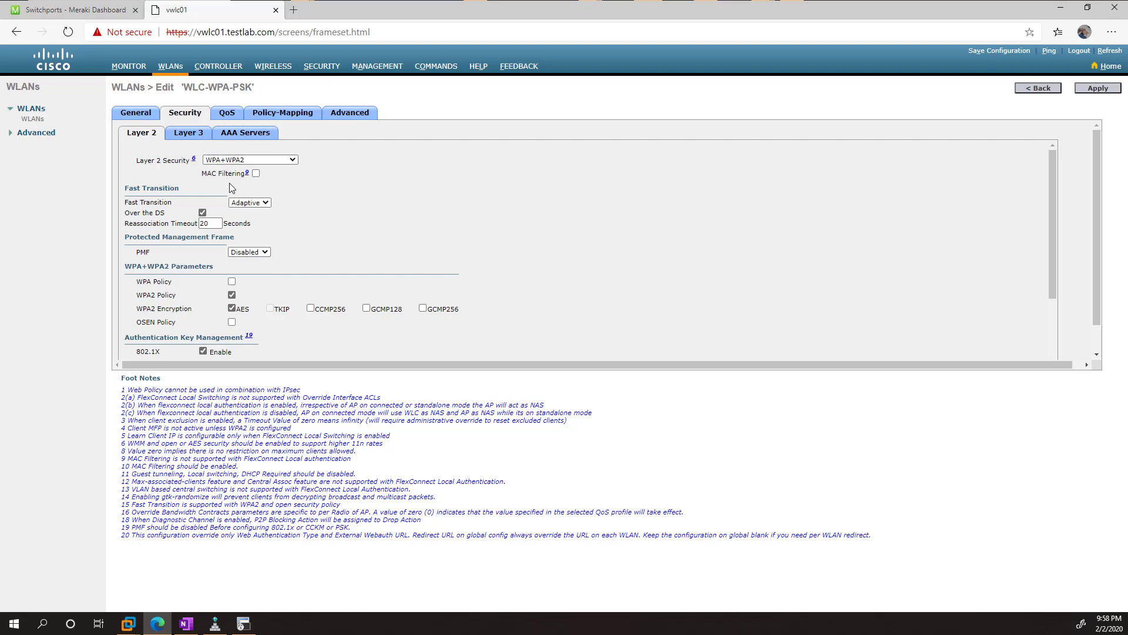
{"action": "scroll", "coordinate": [259, 244], "scroll_direction": "down", "scroll_amount": 1}
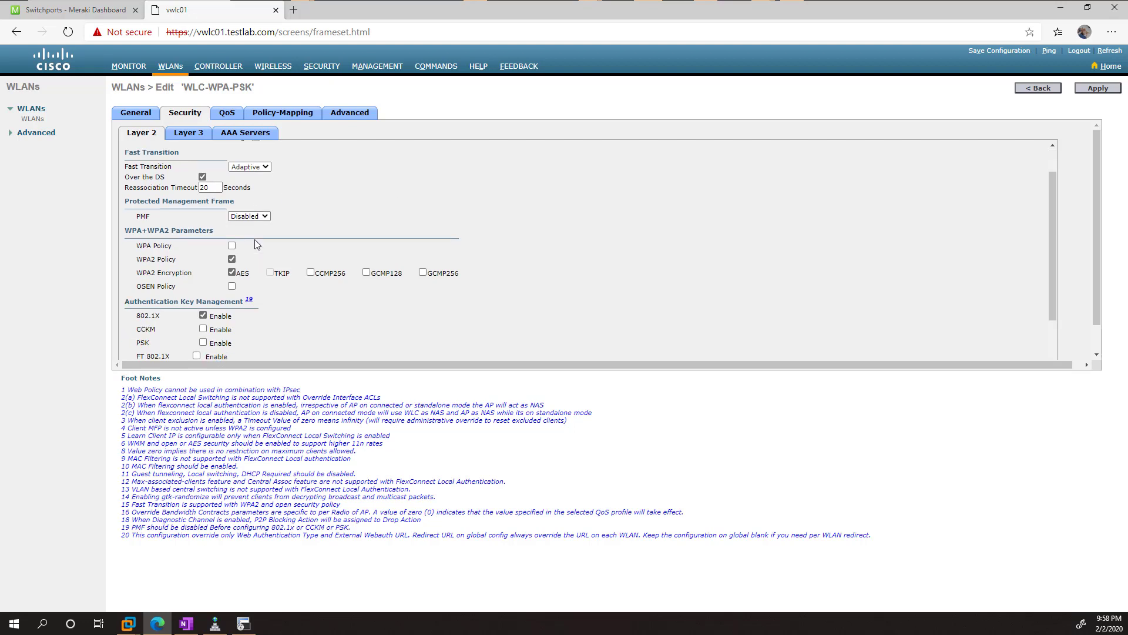
{"action": "scroll", "coordinate": [176, 224], "scroll_direction": "down", "scroll_amount": 1}
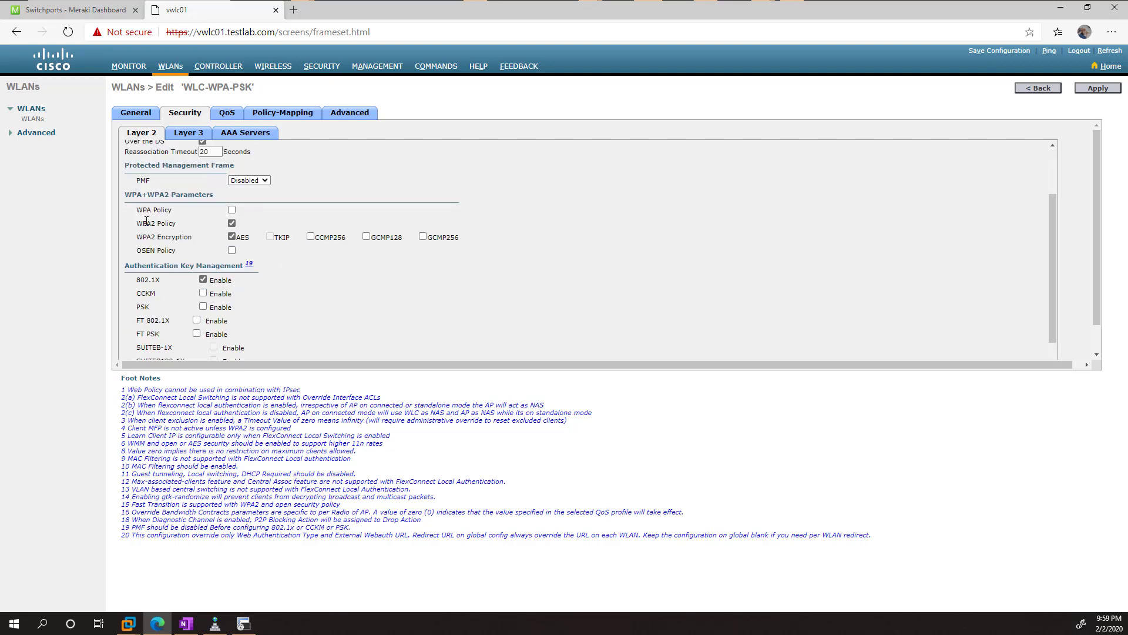
{"action": "left_click_drag", "start_coordinate": [142, 223], "coordinate": [174, 224]}
{"action": "left_click_drag", "start_coordinate": [249, 237], "coordinate": [240, 240]}
{"action": "scroll", "coordinate": [329, 262], "scroll_direction": "down", "scroll_amount": 3}
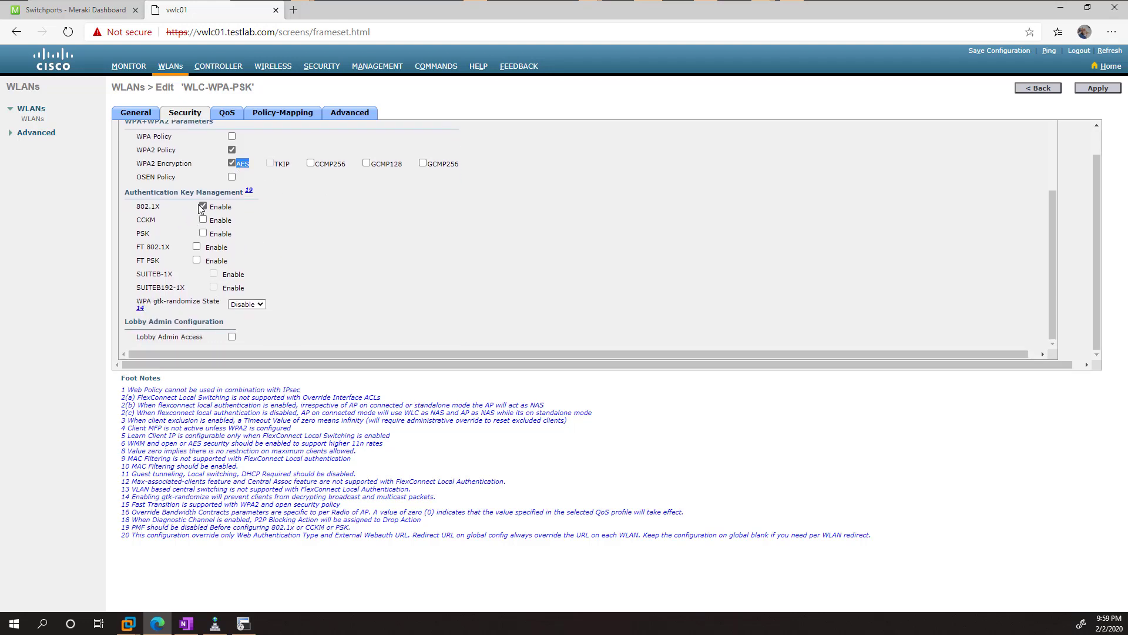
Replace 802.1X with PSK key management and enter an ASCII pre-shared key.
{"action": "left_click", "coordinate": [203, 207]}
{"action": "left_click", "coordinate": [203, 233]}
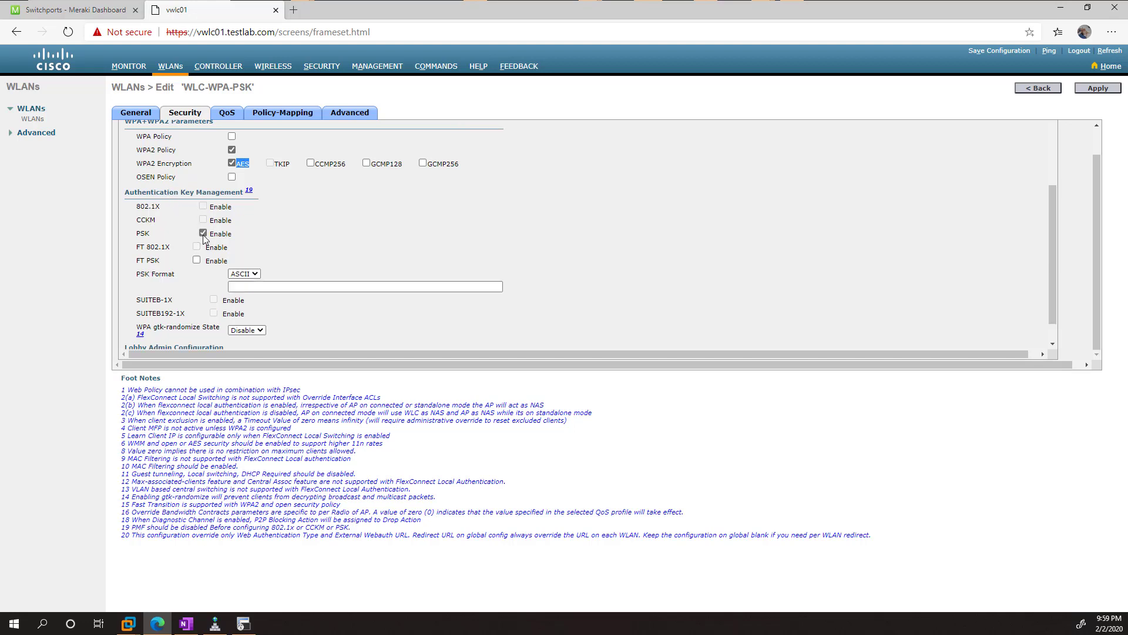
{"action": "left_click", "coordinate": [290, 286]}
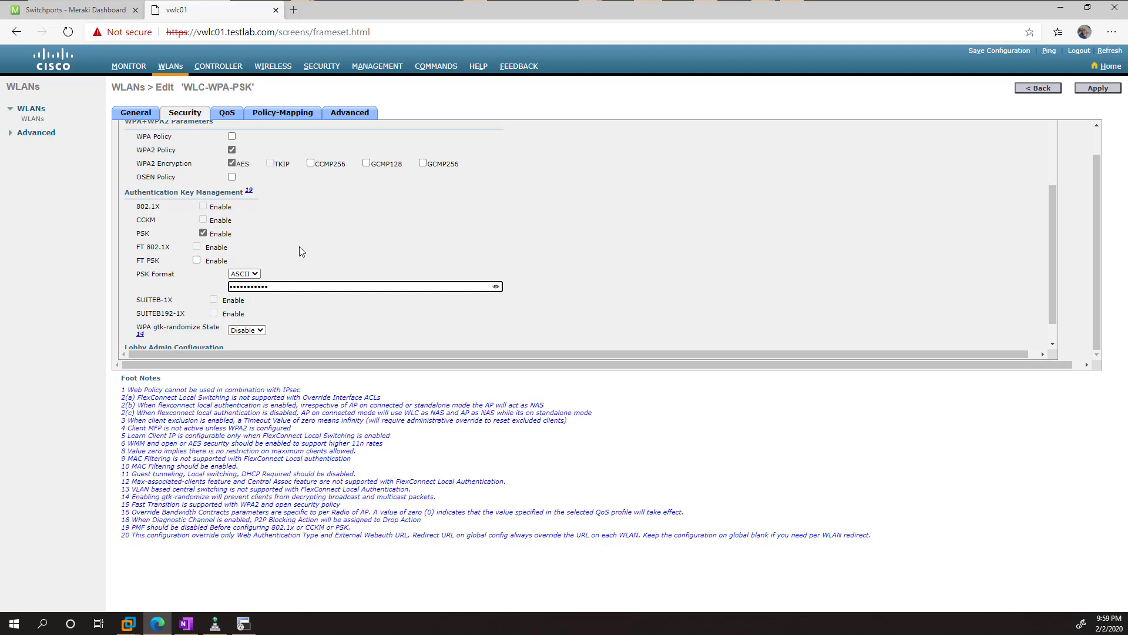
{"action": "scroll", "coordinate": [350, 246], "scroll_direction": "down", "scroll_amount": 1}
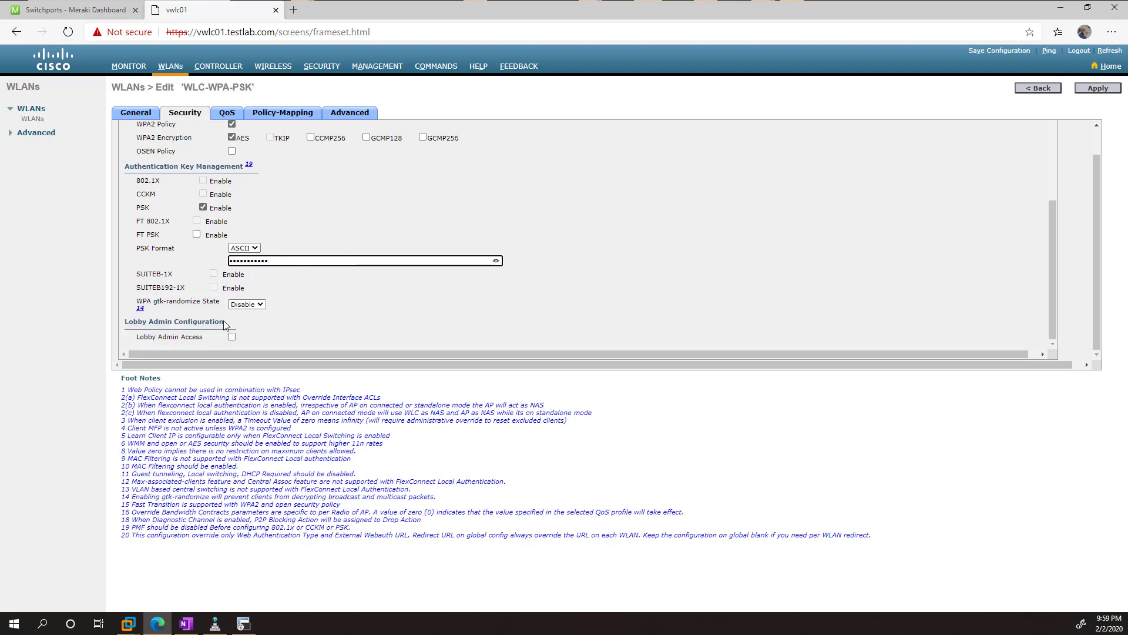
{"action": "scroll", "coordinate": [224, 324], "scroll_direction": "up", "scroll_amount": 6}
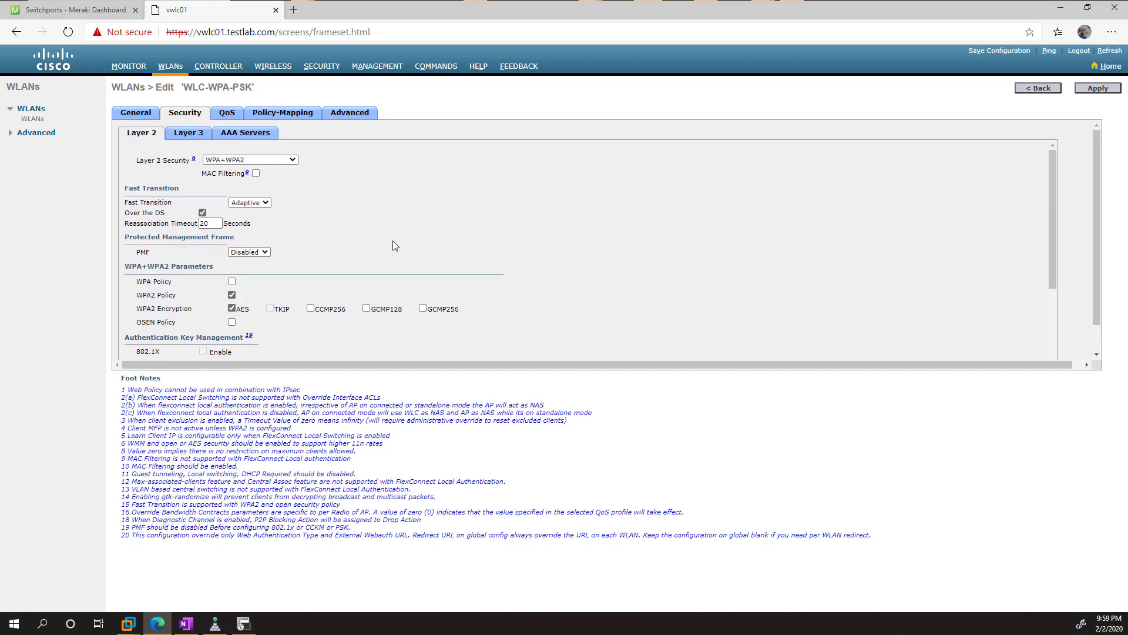
Check the Layer 3 and AAA Servers settings, then view QoS at Silver (best effort).
{"action": "left_click", "coordinate": [187, 137]}
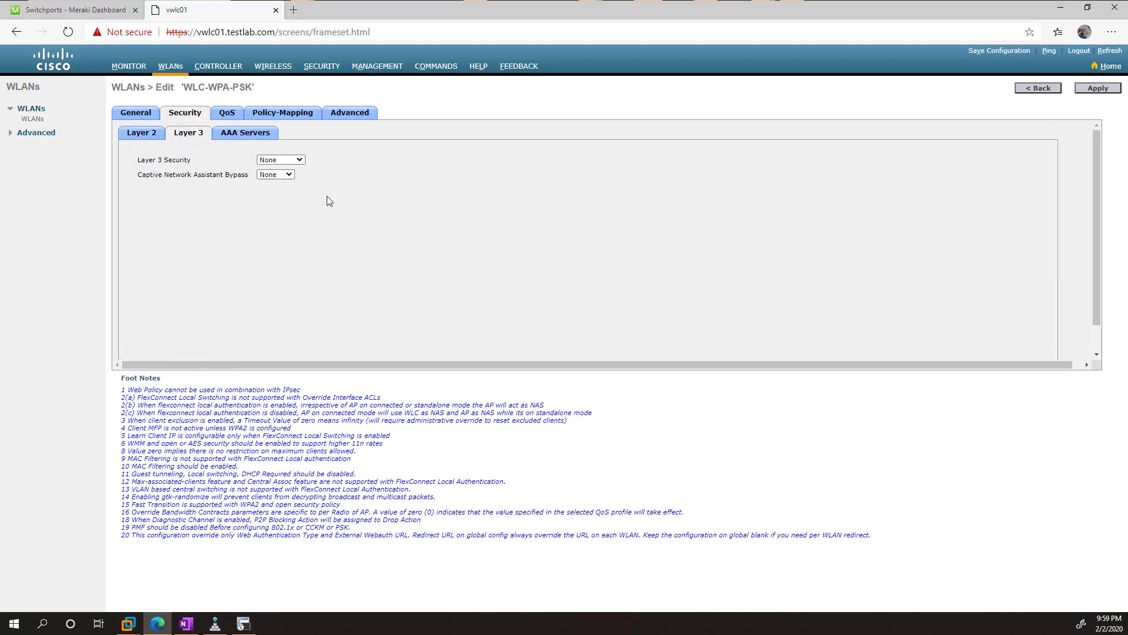
{"action": "left_click", "coordinate": [246, 134]}
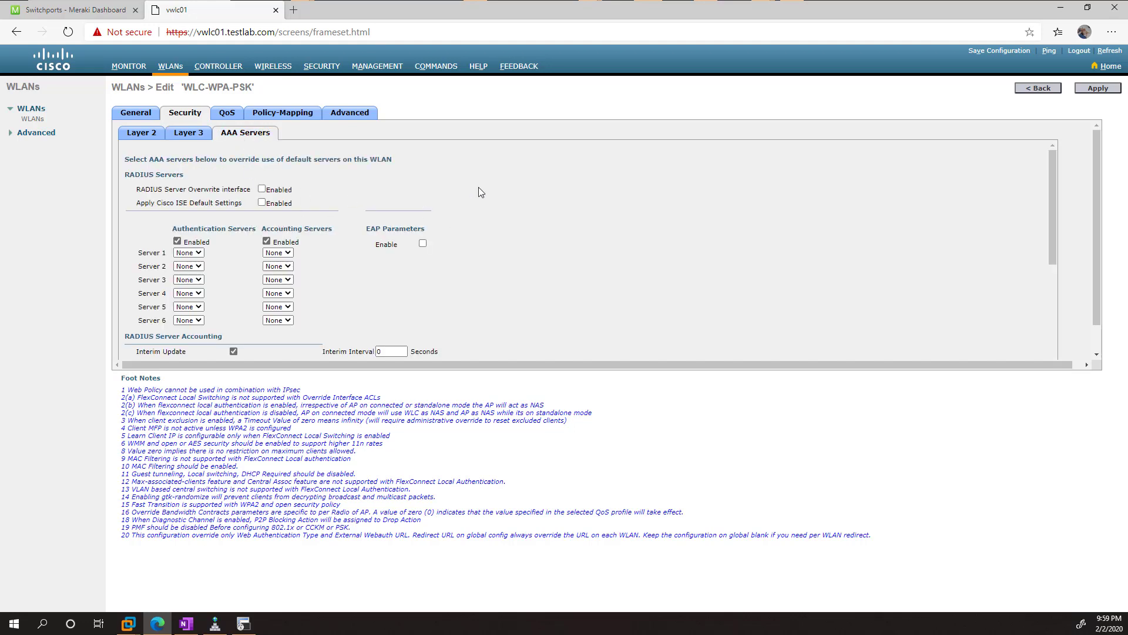
{"action": "scroll", "coordinate": [432, 223], "scroll_direction": "down", "scroll_amount": 5}
{"action": "scroll", "coordinate": [431, 224], "scroll_direction": "up", "scroll_amount": 5}
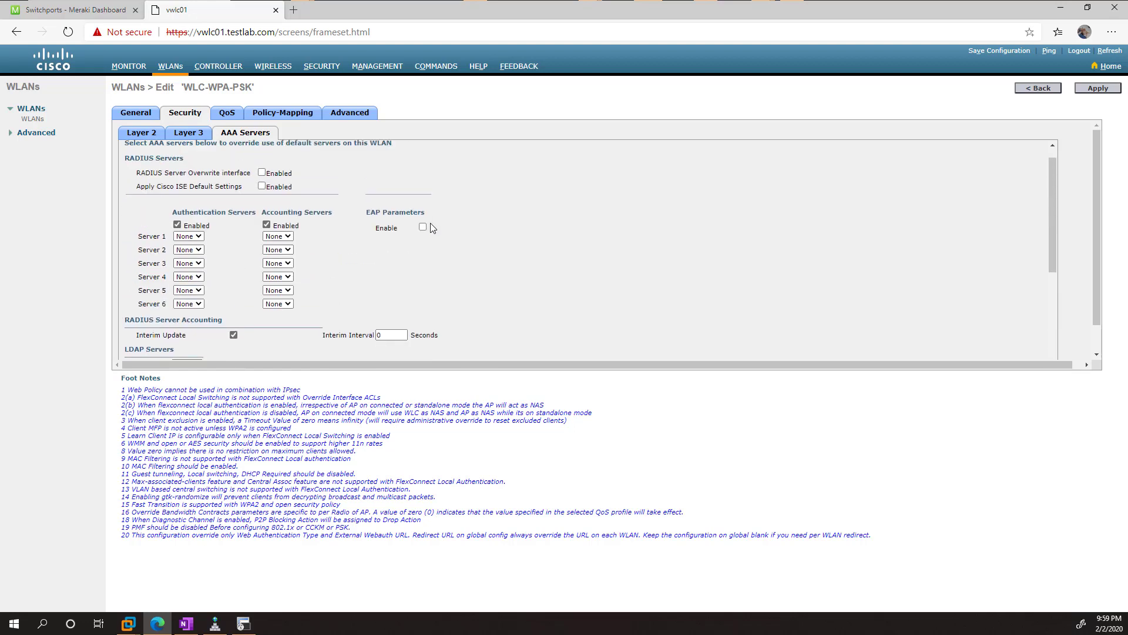
{"action": "left_click", "coordinate": [226, 116]}
{"action": "scroll", "coordinate": [513, 196], "scroll_direction": "down", "scroll_amount": 3}
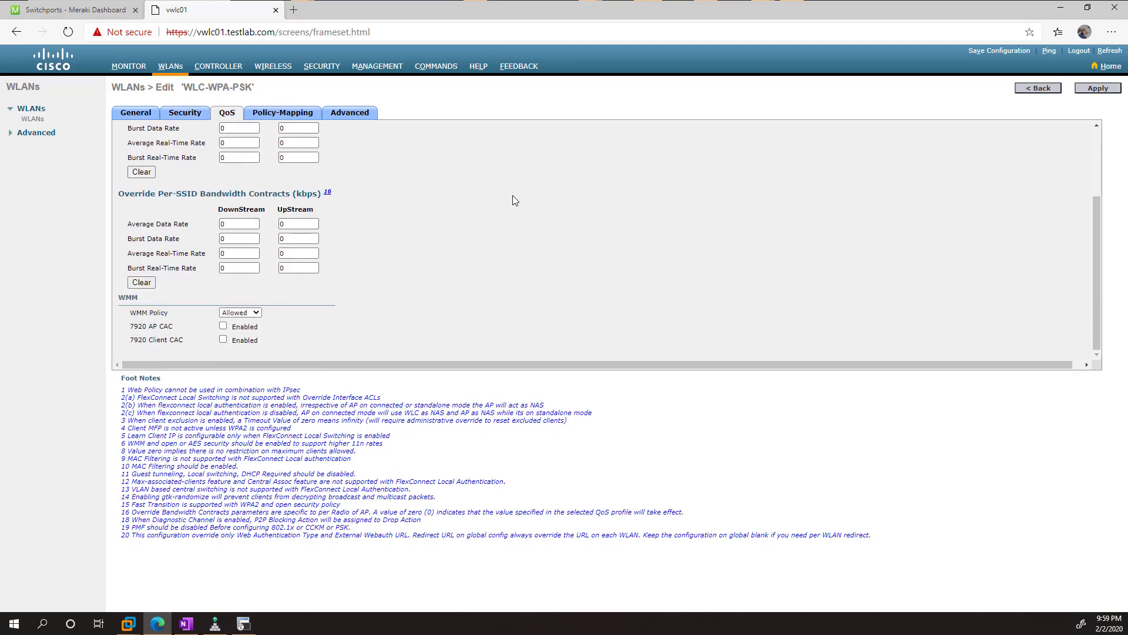
{"action": "scroll", "coordinate": [422, 252], "scroll_direction": "up", "scroll_amount": 3}
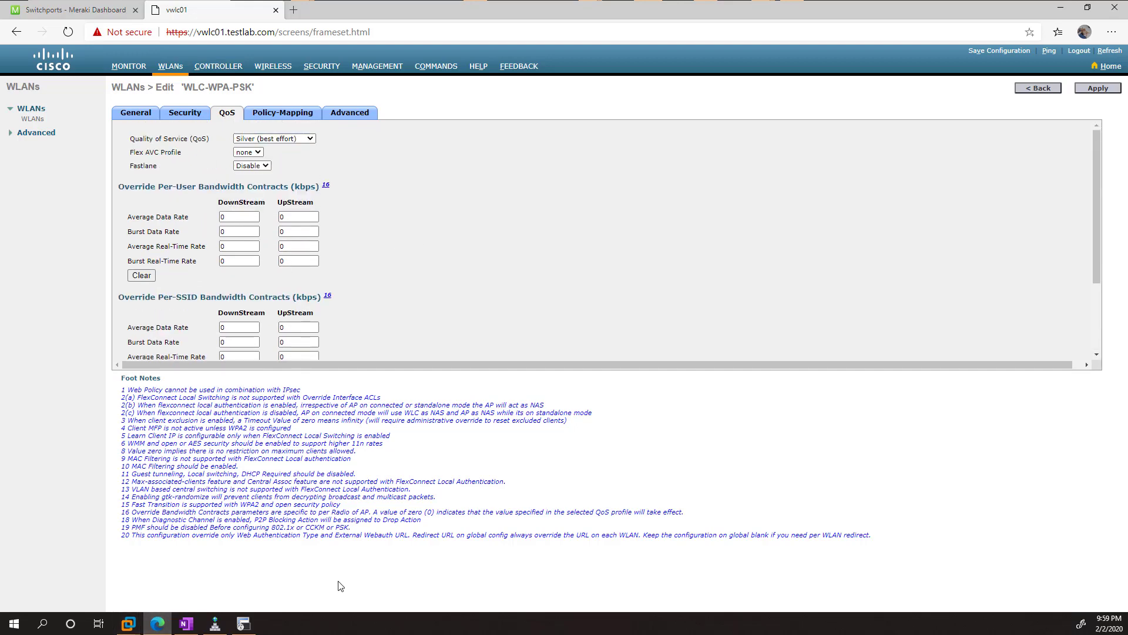
{"action": "left_click", "coordinate": [196, 621]}
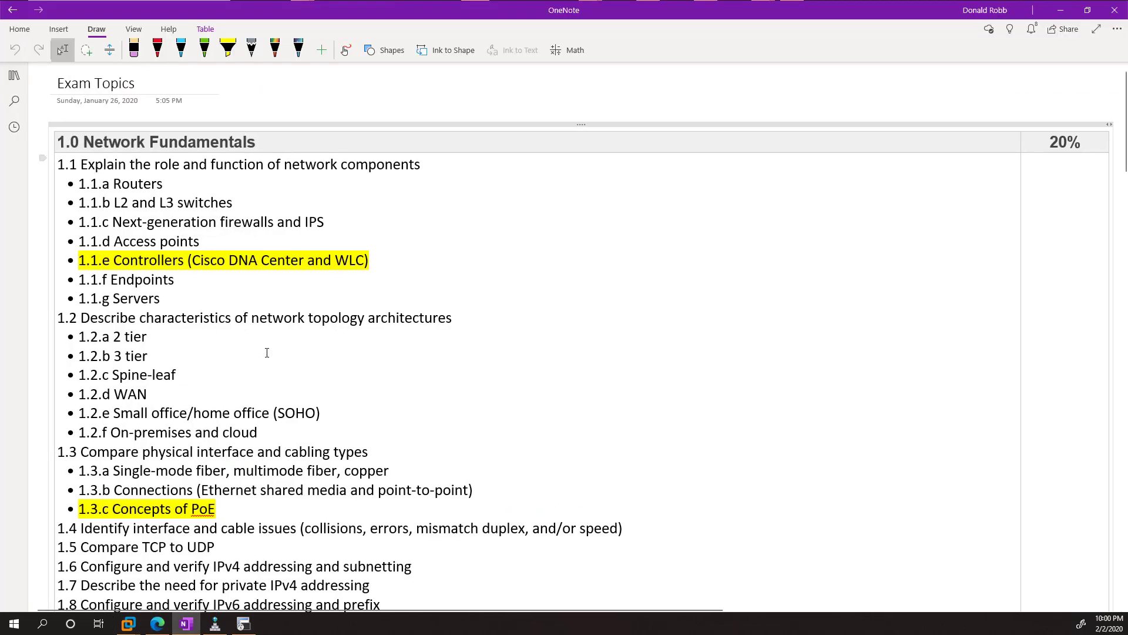
{"action": "scroll", "coordinate": [265, 352], "scroll_direction": "down", "scroll_amount": 10}
{"action": "scroll", "coordinate": [260, 350], "scroll_direction": "down", "scroll_amount": 9}
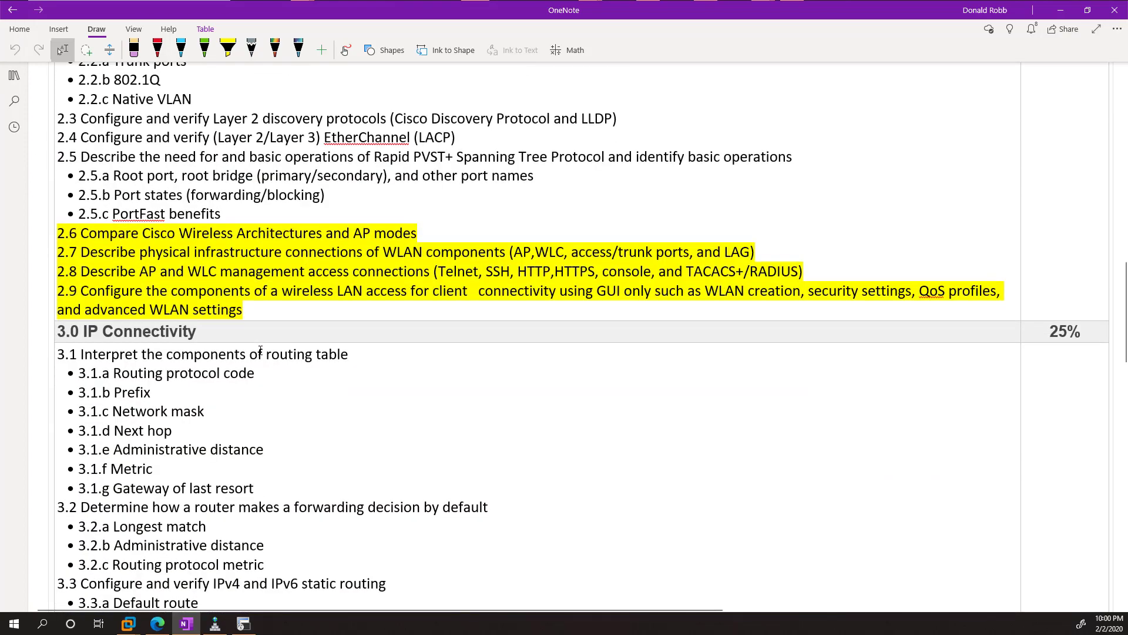
{"action": "left_click", "coordinate": [471, 290]}
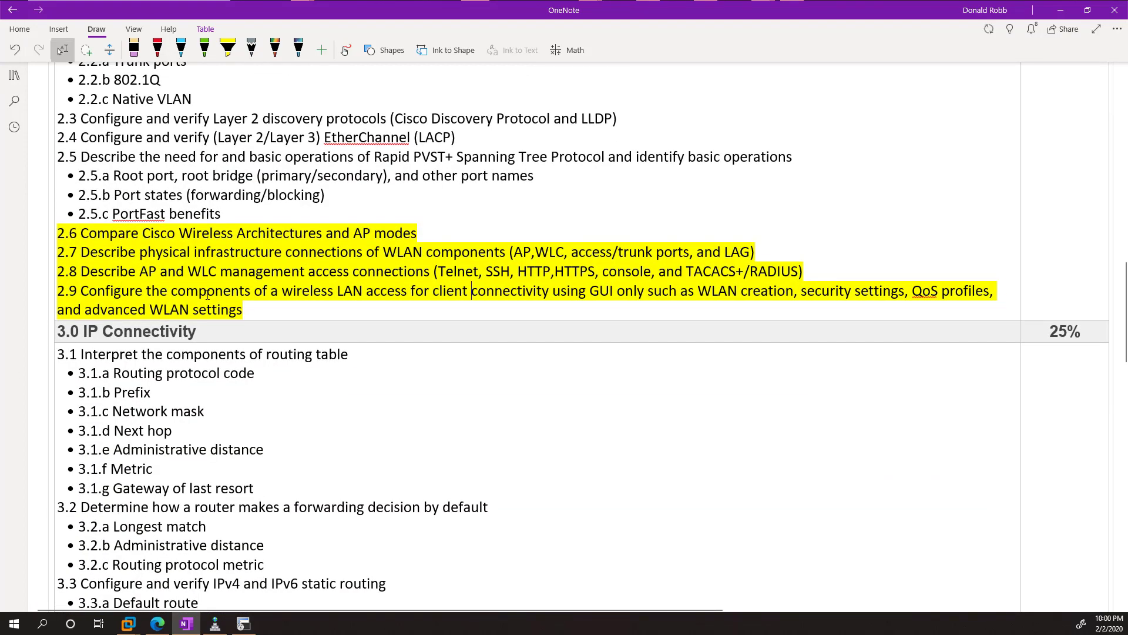
{"action": "left_click_drag", "start_coordinate": [210, 294], "coordinate": [402, 284]}
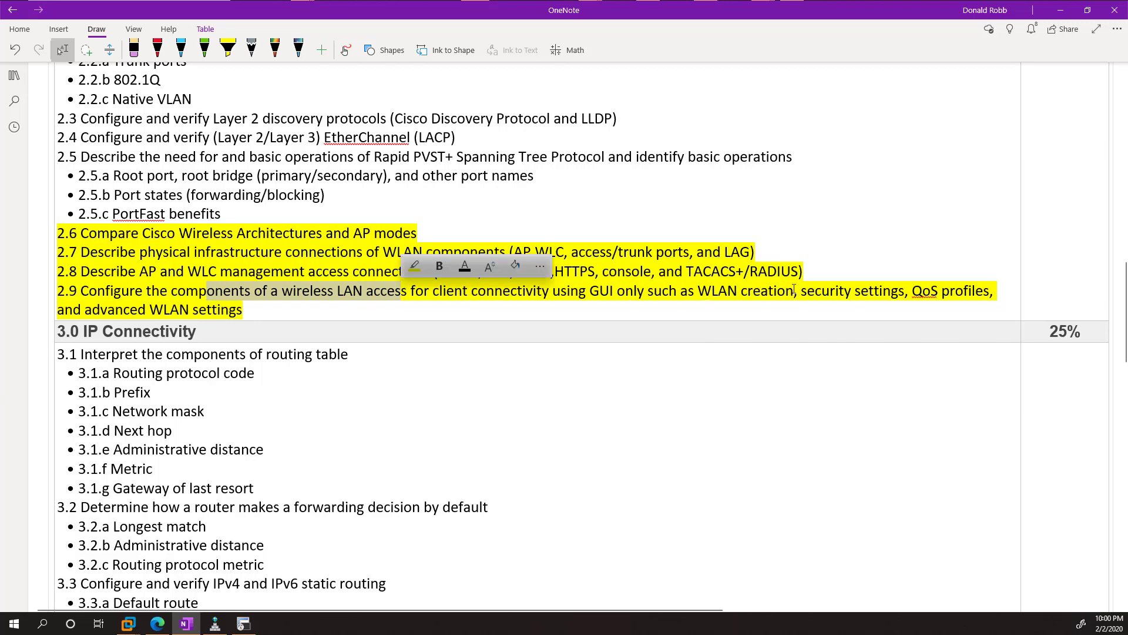
{"action": "left_click_drag", "start_coordinate": [806, 297], "coordinate": [970, 290]}
{"action": "left_click_drag", "start_coordinate": [114, 309], "coordinate": [667, 415]}
{"action": "scroll", "coordinate": [668, 415], "scroll_direction": "up", "scroll_amount": 3}
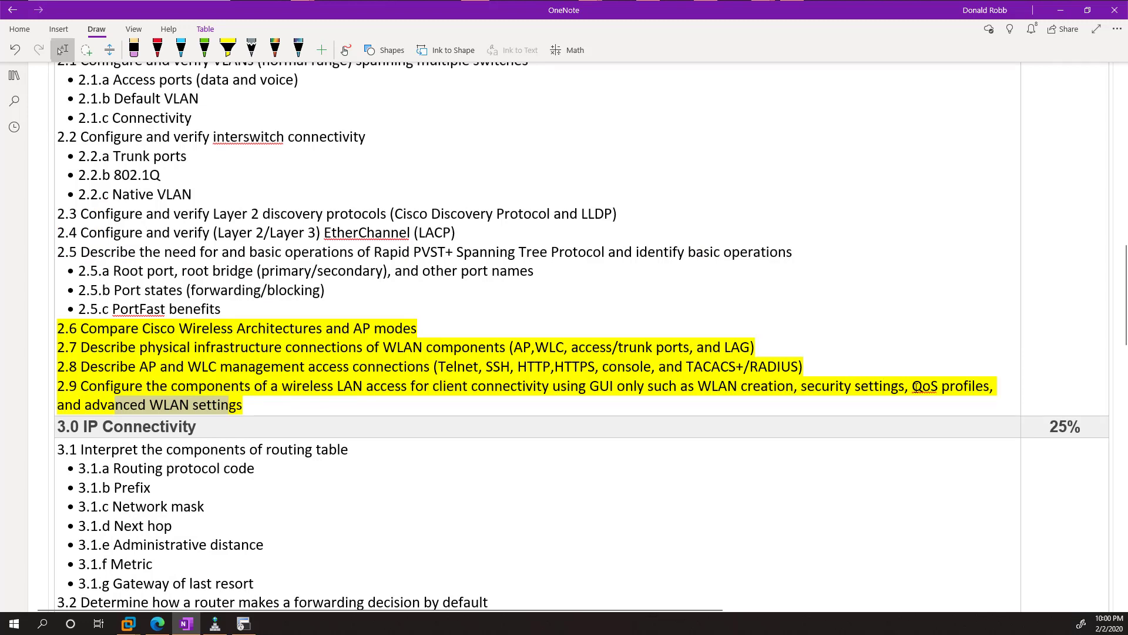
{"action": "left_click_drag", "start_coordinate": [914, 386], "coordinate": [991, 385]}
{"action": "key", "text": "alt+Tab"}
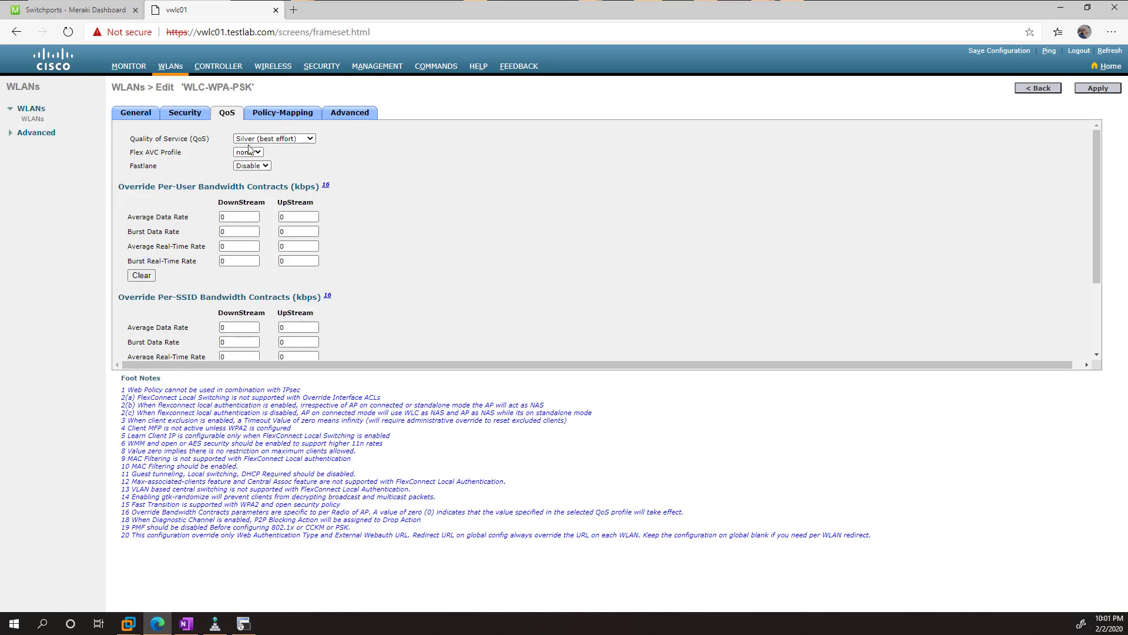
{"action": "left_click", "coordinate": [288, 140]}
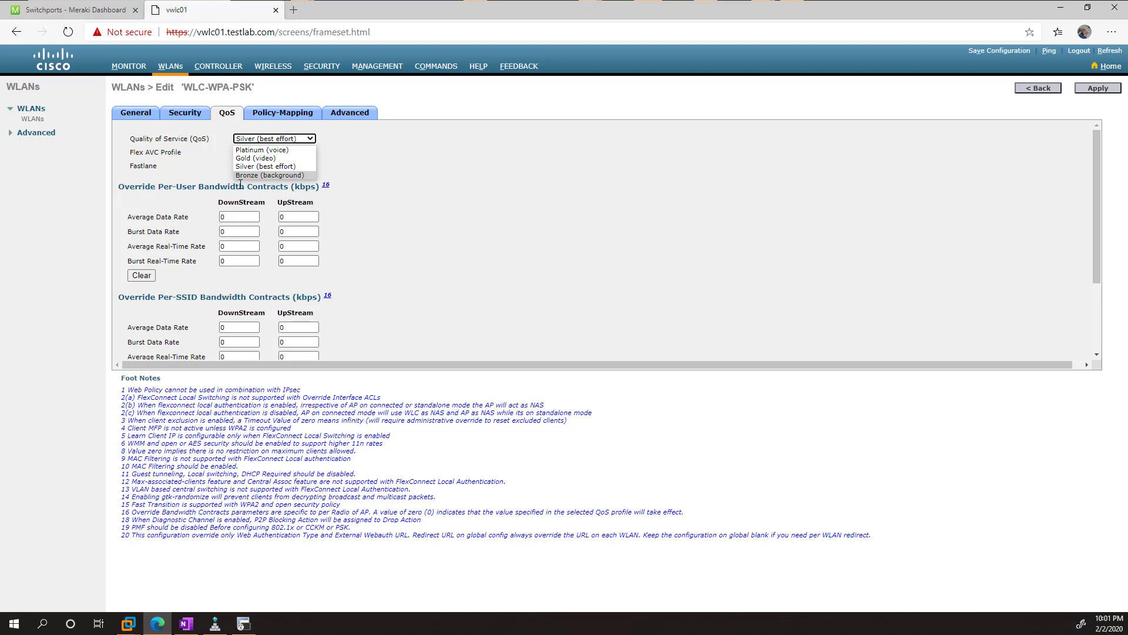
{"action": "left_click", "coordinate": [472, 209]}
{"action": "scroll", "coordinate": [446, 213], "scroll_direction": "down", "scroll_amount": 1}
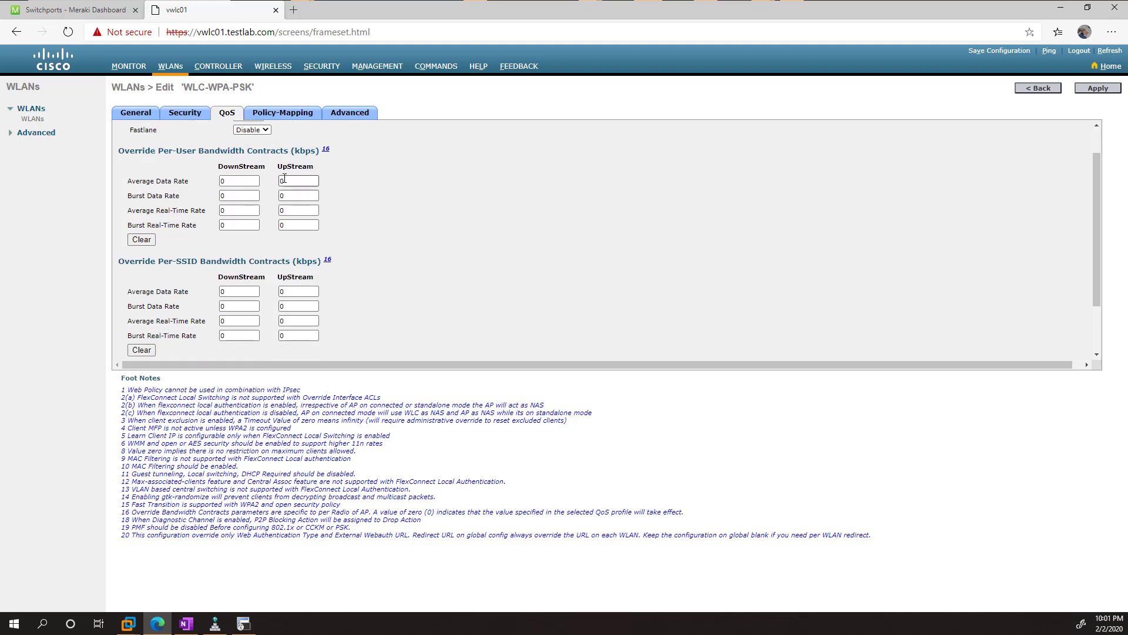
{"action": "scroll", "coordinate": [225, 184], "scroll_direction": "down", "scroll_amount": 1}
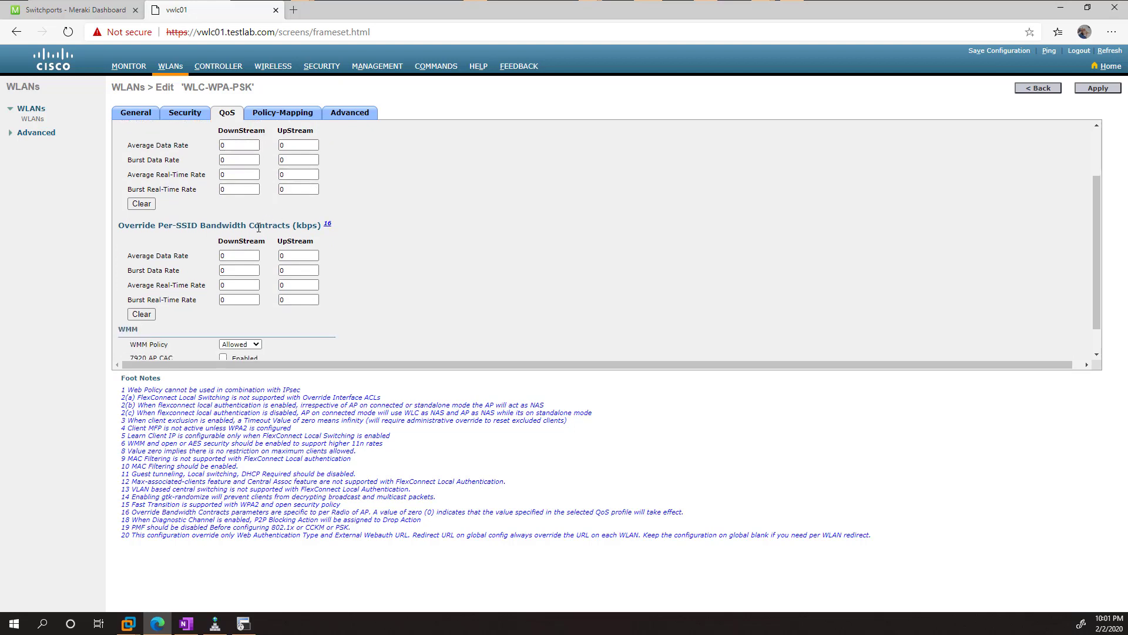
{"action": "scroll", "coordinate": [276, 211], "scroll_direction": "down", "scroll_amount": 1}
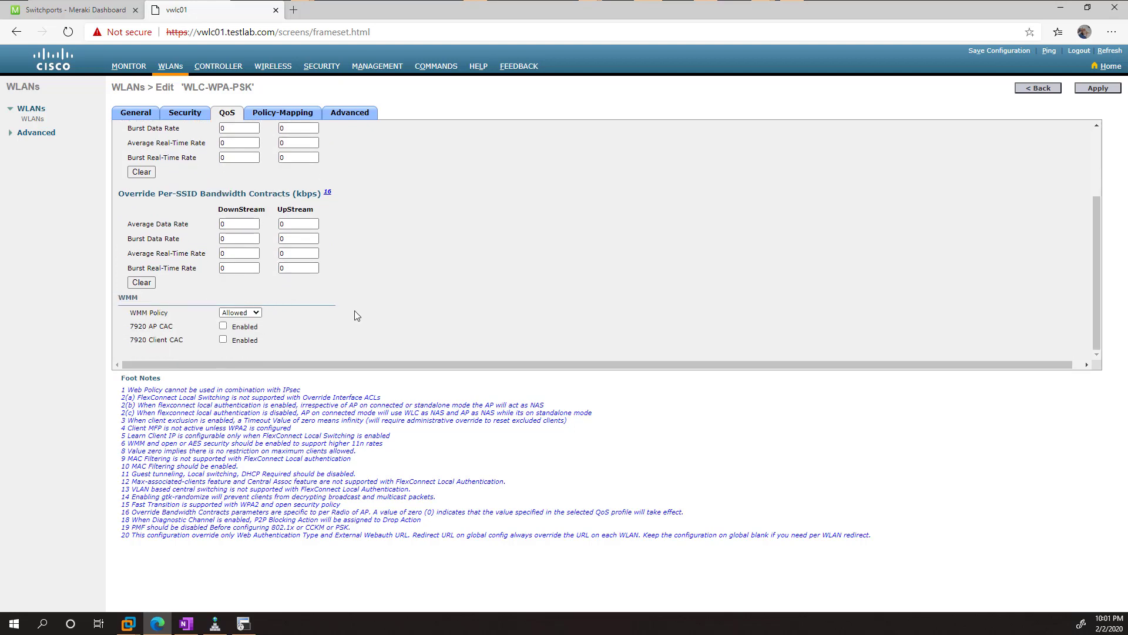
{"action": "left_click_drag", "start_coordinate": [133, 327], "coordinate": [194, 342]}
Glance at Policy-Mapping, then scroll the Advanced settings showing client exclusion at 180 seconds.
{"action": "left_click", "coordinate": [274, 114]}
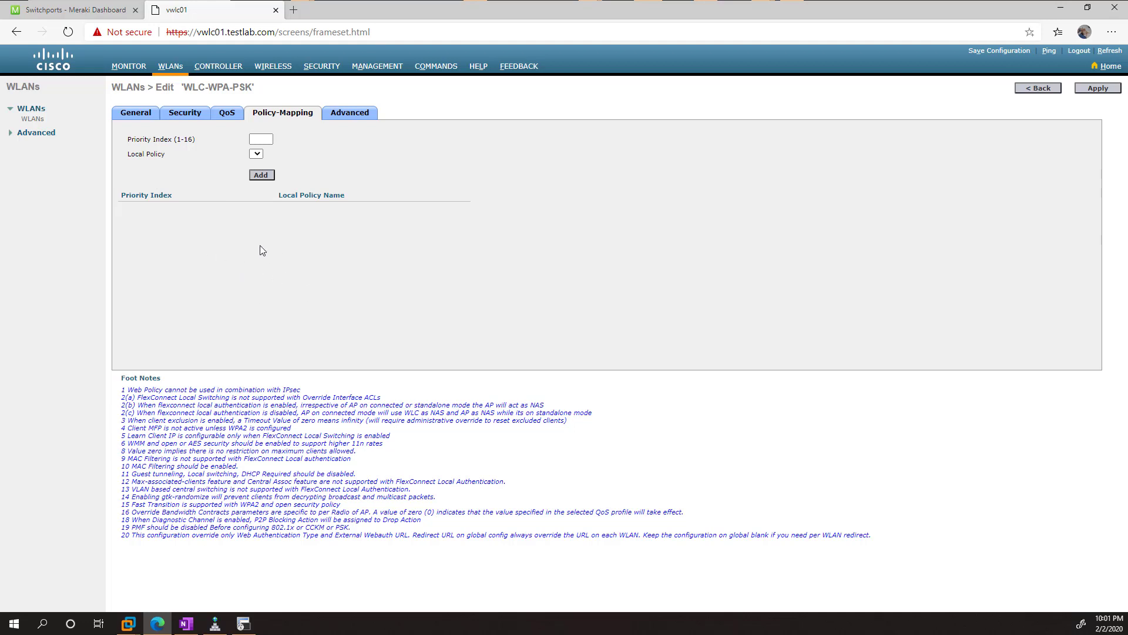
{"action": "left_click", "coordinate": [350, 115]}
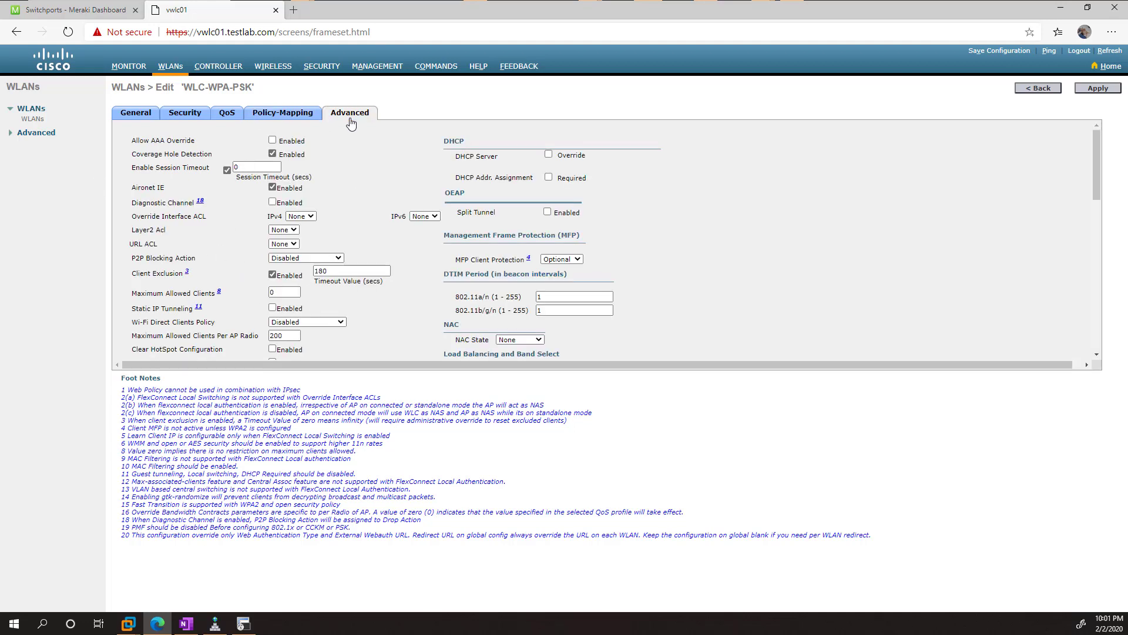
{"action": "scroll", "coordinate": [644, 228], "scroll_direction": "down", "scroll_amount": 3}
{"action": "scroll", "coordinate": [647, 230], "scroll_direction": "down", "scroll_amount": 10}
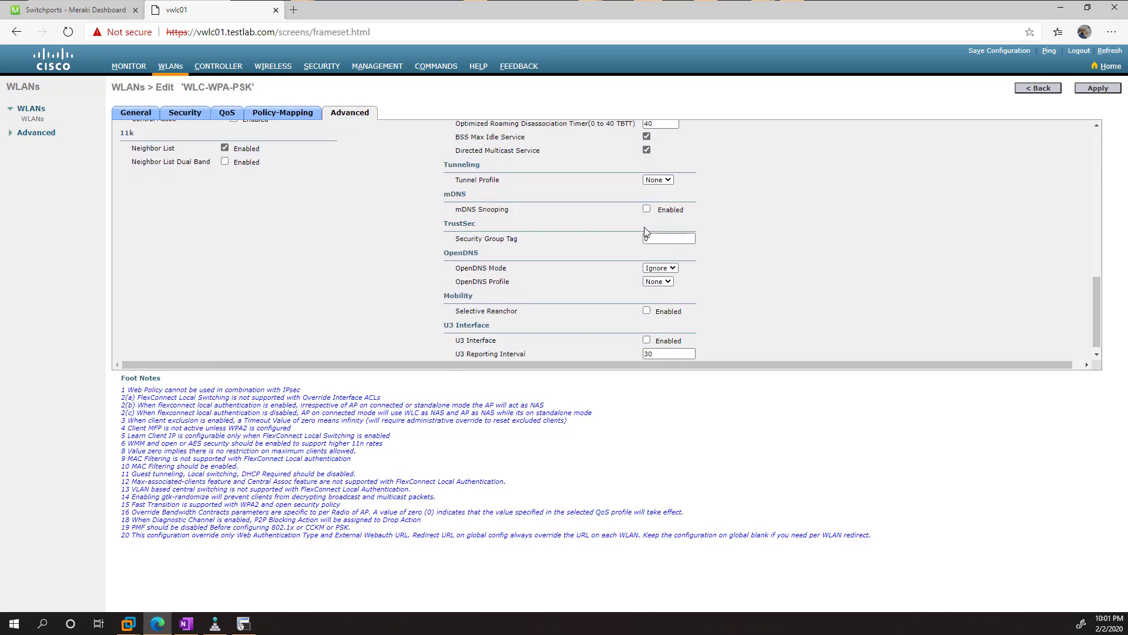
{"action": "scroll", "coordinate": [647, 231], "scroll_direction": "up", "scroll_amount": 10}
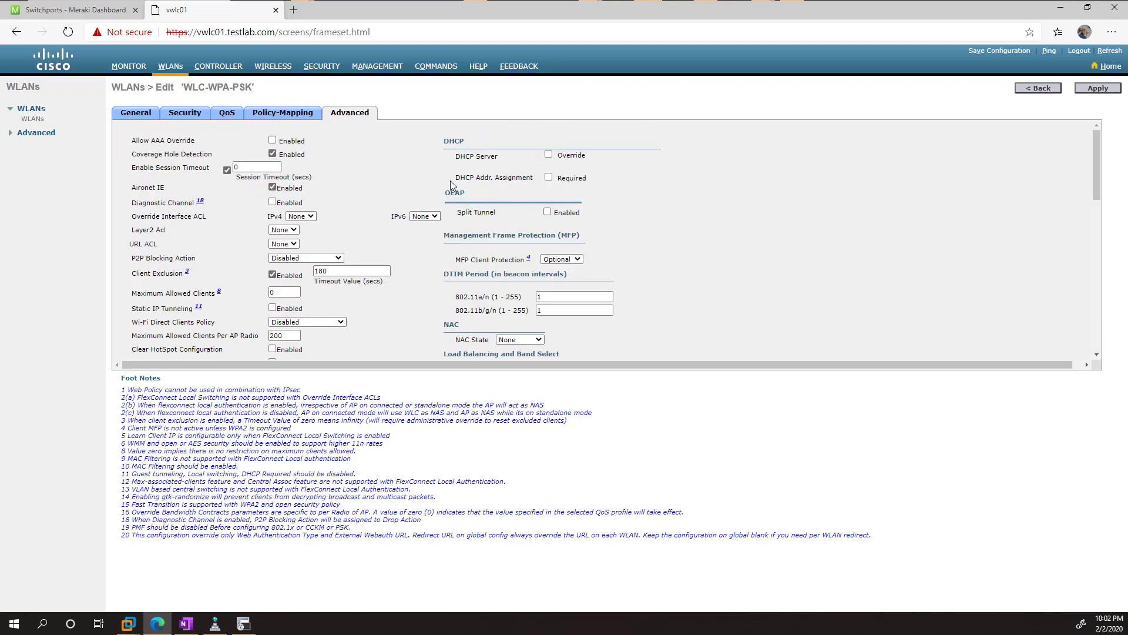
Tick DHCP Addr. Assignment Required for WLC-WPA-PSK.
{"action": "left_click_drag", "start_coordinate": [458, 179], "coordinate": [539, 183]}
{"action": "left_click", "coordinate": [548, 178]}
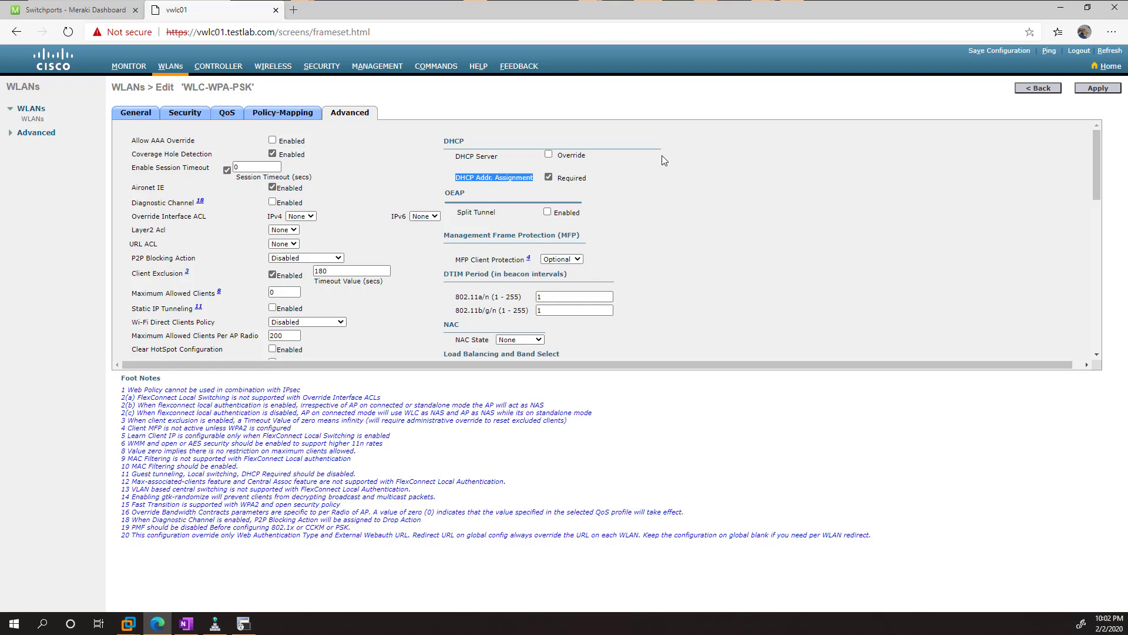
{"action": "scroll", "coordinate": [588, 194], "scroll_direction": "down", "scroll_amount": 1}
{"action": "scroll", "coordinate": [496, 221], "scroll_direction": "up", "scroll_amount": 1}
{"action": "scroll", "coordinate": [506, 241], "scroll_direction": "down", "scroll_amount": 1}
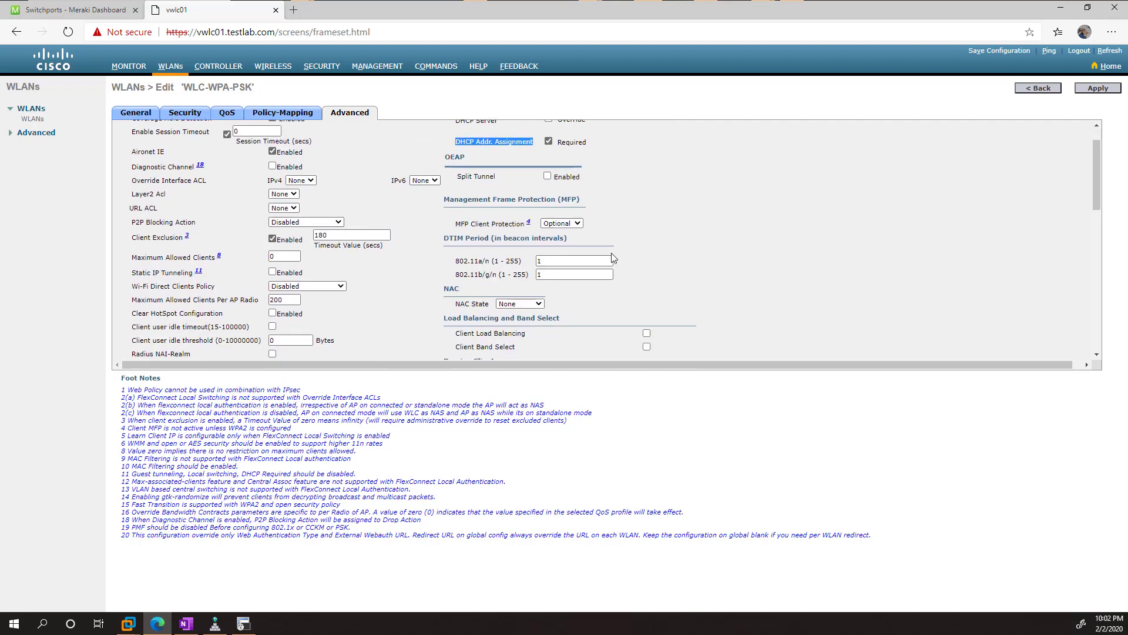
{"action": "scroll", "coordinate": [612, 254], "scroll_direction": "down", "scroll_amount": 1}
{"action": "scroll", "coordinate": [595, 256], "scroll_direction": "down", "scroll_amount": 2}
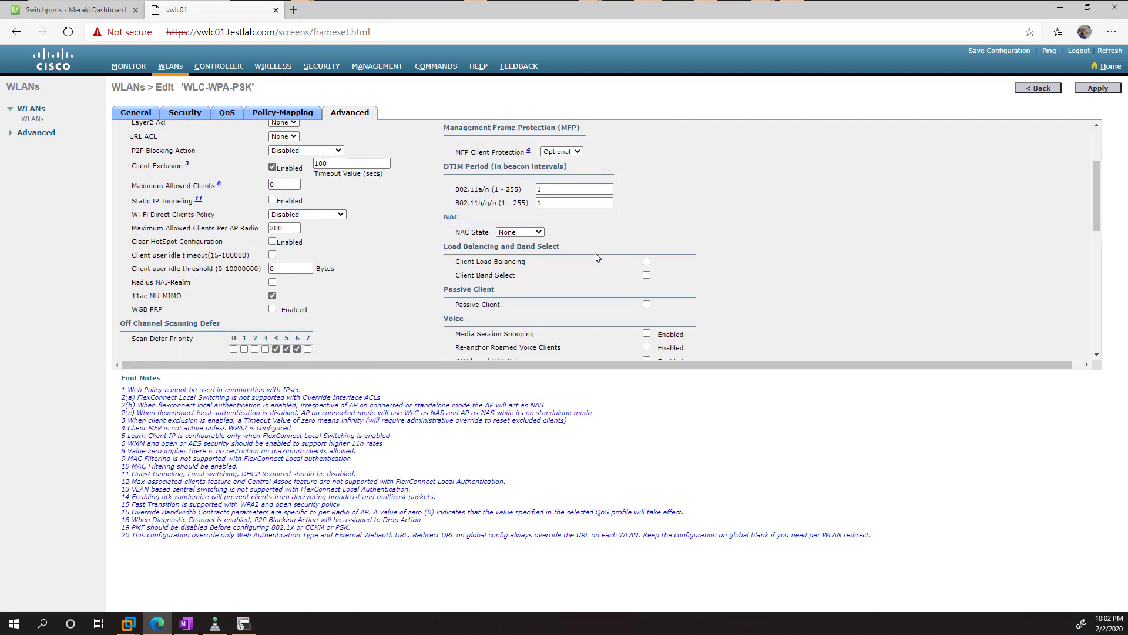
{"action": "scroll", "coordinate": [528, 220], "scroll_direction": "down", "scroll_amount": 1}
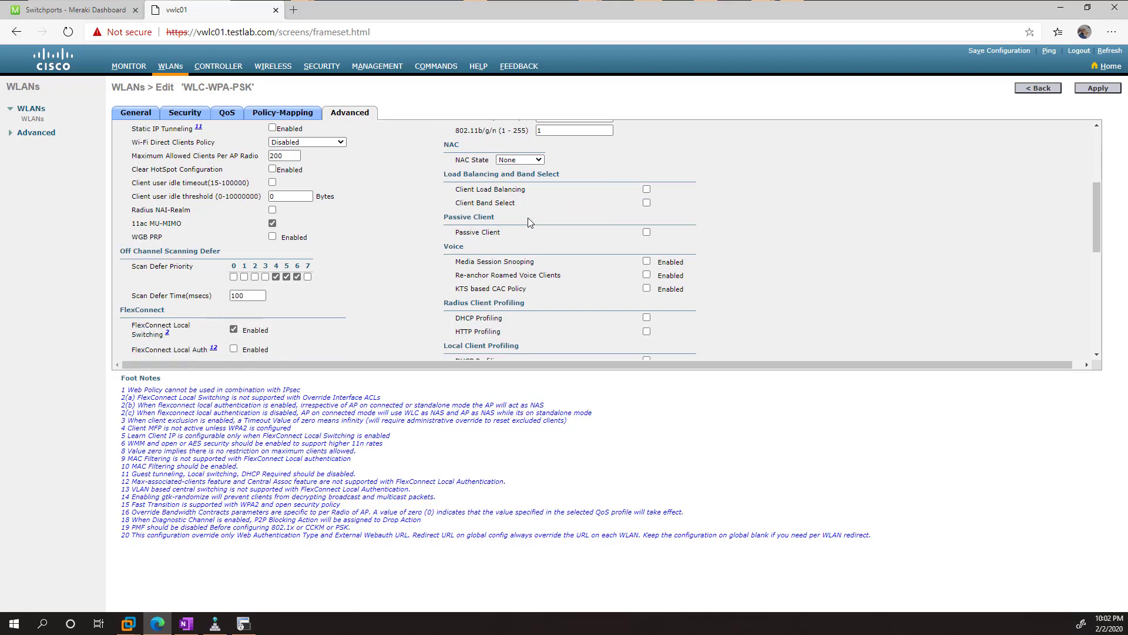
{"action": "scroll", "coordinate": [528, 218], "scroll_direction": "down", "scroll_amount": 3}
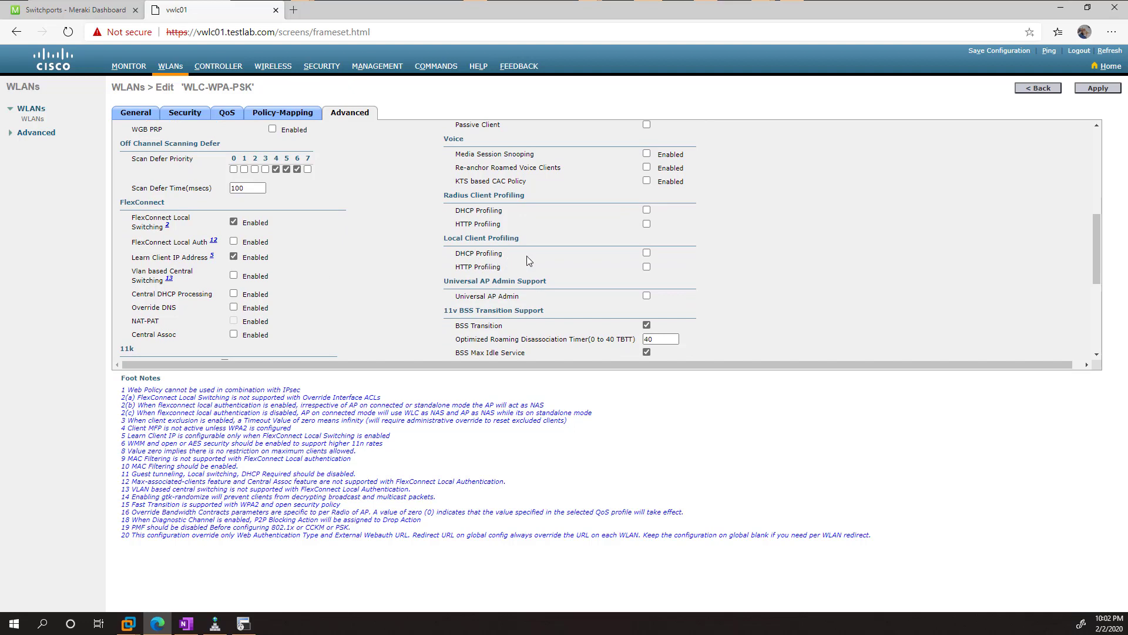
Enable local DHCP and HTTP client profiling, note FlexConnect Local Switching, and apply.
{"action": "left_click", "coordinate": [646, 254]}
{"action": "scroll", "coordinate": [538, 238], "scroll_direction": "down", "scroll_amount": 5}
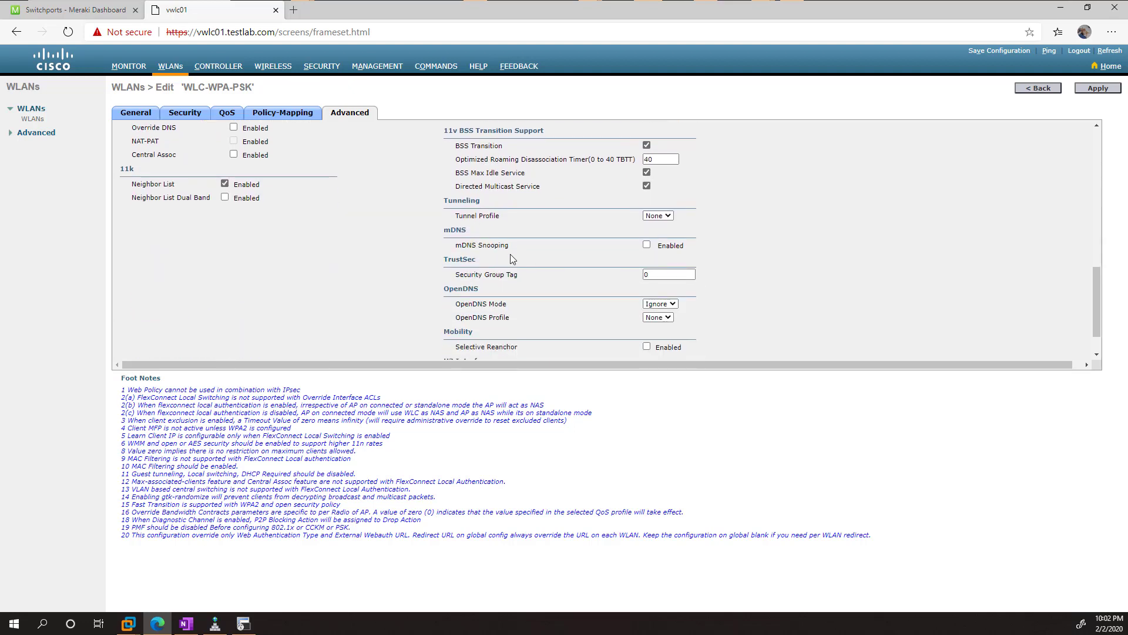
{"action": "scroll", "coordinate": [510, 257], "scroll_direction": "up", "scroll_amount": 1}
{"action": "scroll", "coordinate": [415, 210], "scroll_direction": "down", "scroll_amount": 2}
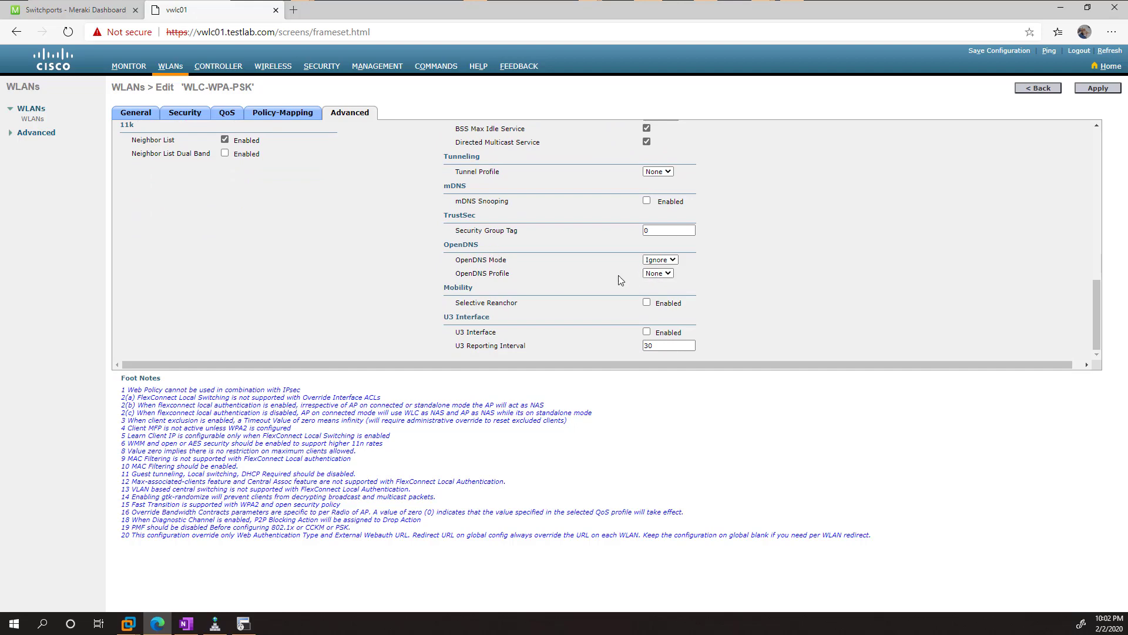
{"action": "scroll", "coordinate": [304, 266], "scroll_direction": "up", "scroll_amount": 10}
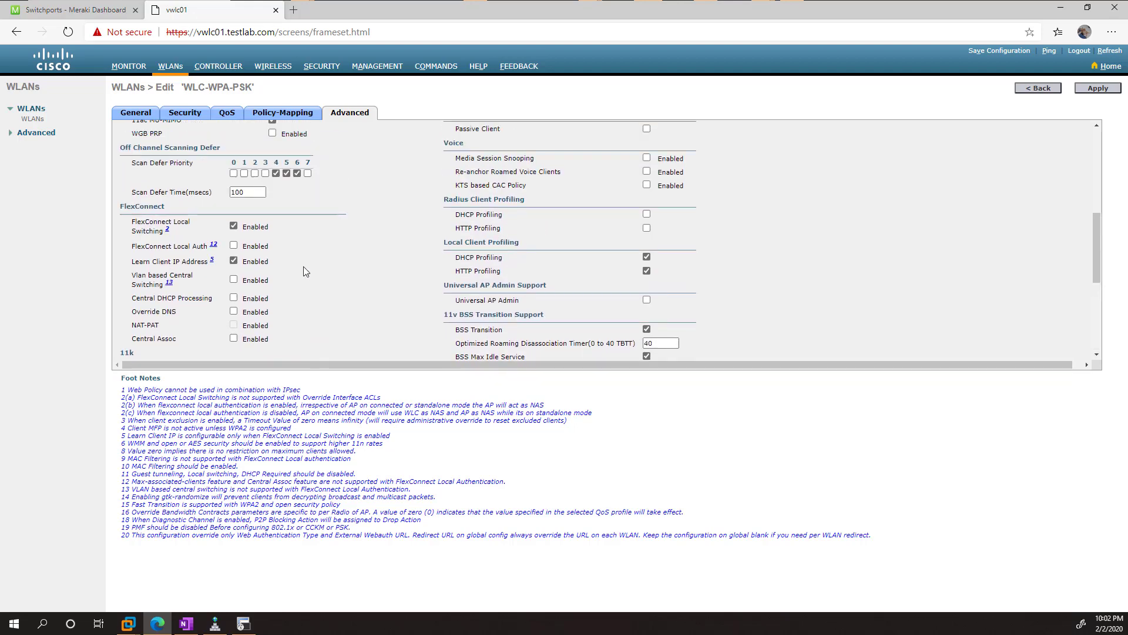
{"action": "scroll", "coordinate": [312, 273], "scroll_direction": "down", "scroll_amount": 3}
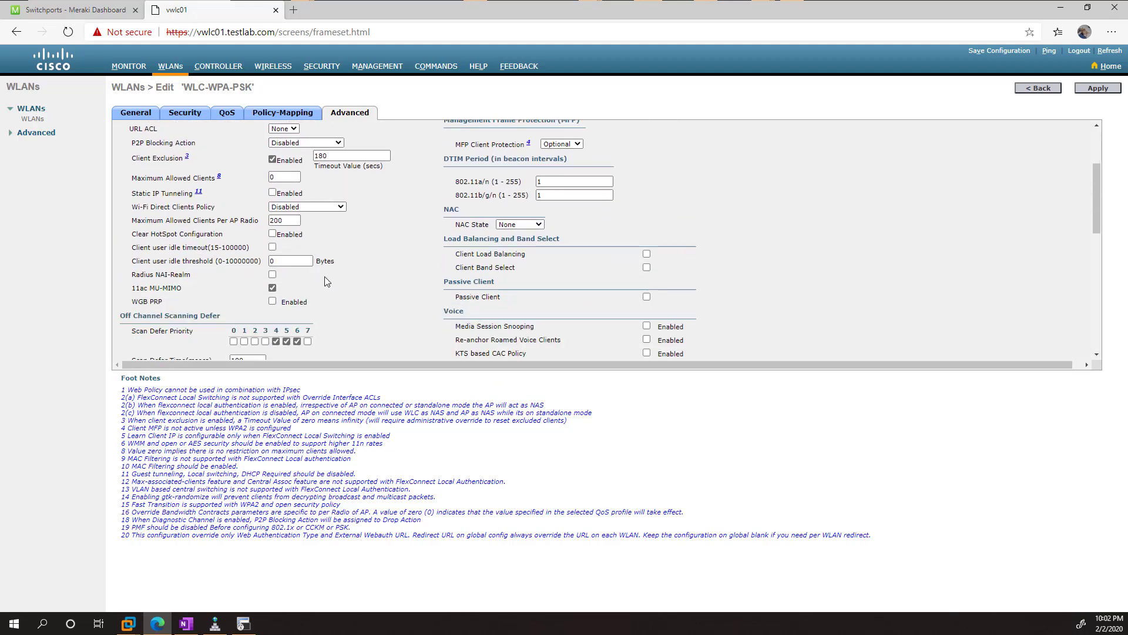
{"action": "scroll", "coordinate": [325, 276], "scroll_direction": "up", "scroll_amount": 4}
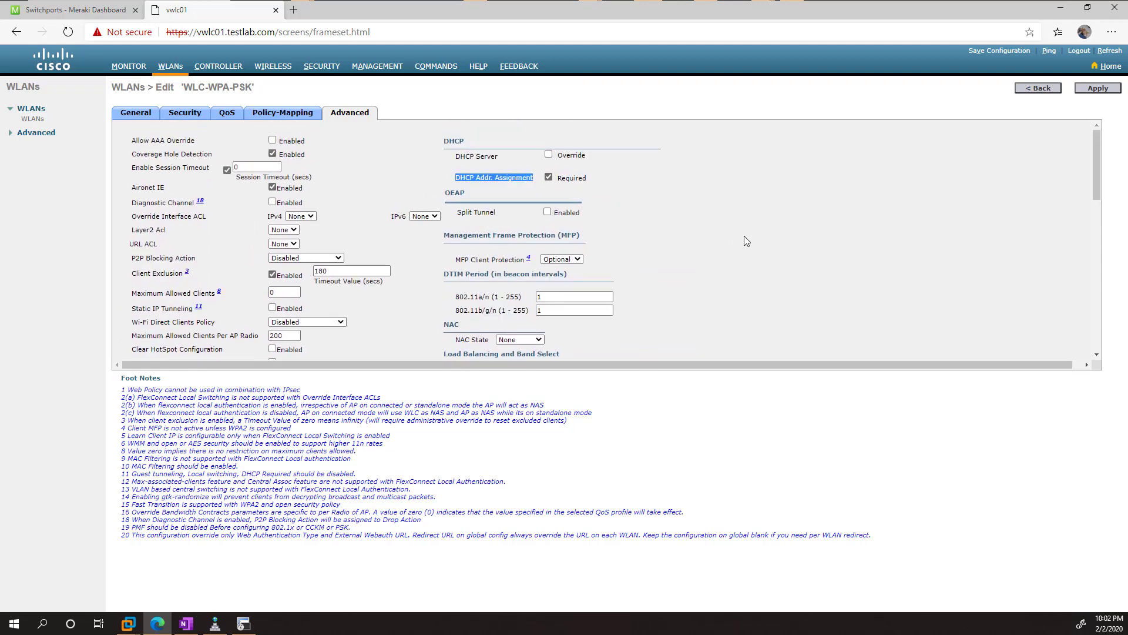
{"action": "left_click", "coordinate": [695, 231]}
{"action": "scroll", "coordinate": [660, 228], "scroll_direction": "down", "scroll_amount": 10}
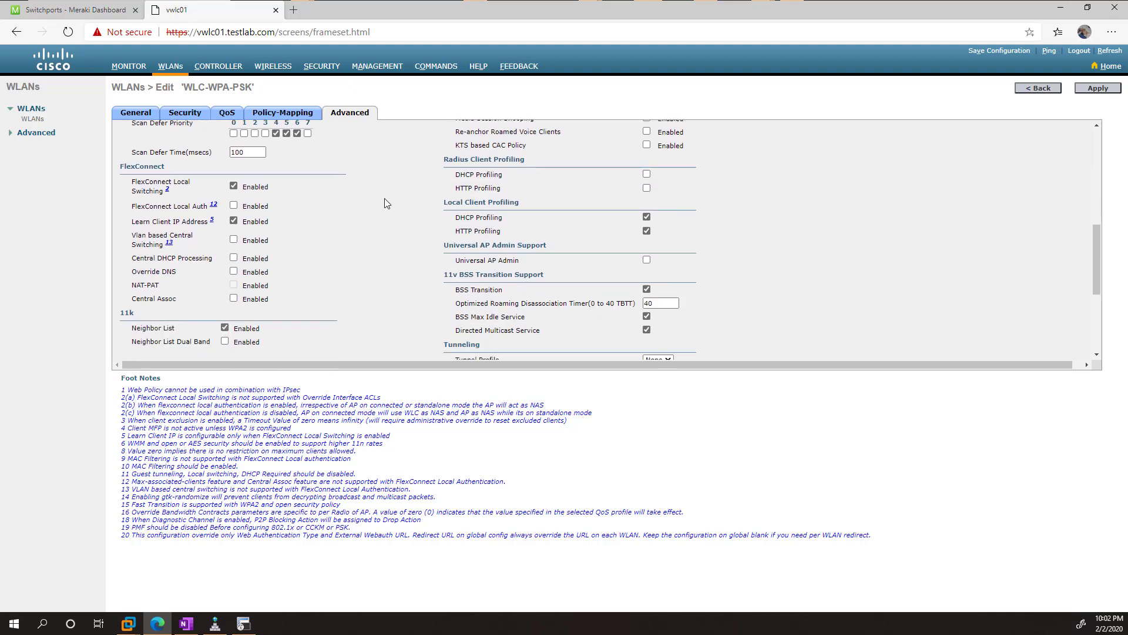
{"action": "left_click_drag", "start_coordinate": [171, 191], "coordinate": [129, 188]}
{"action": "left_click", "coordinate": [1098, 87]}
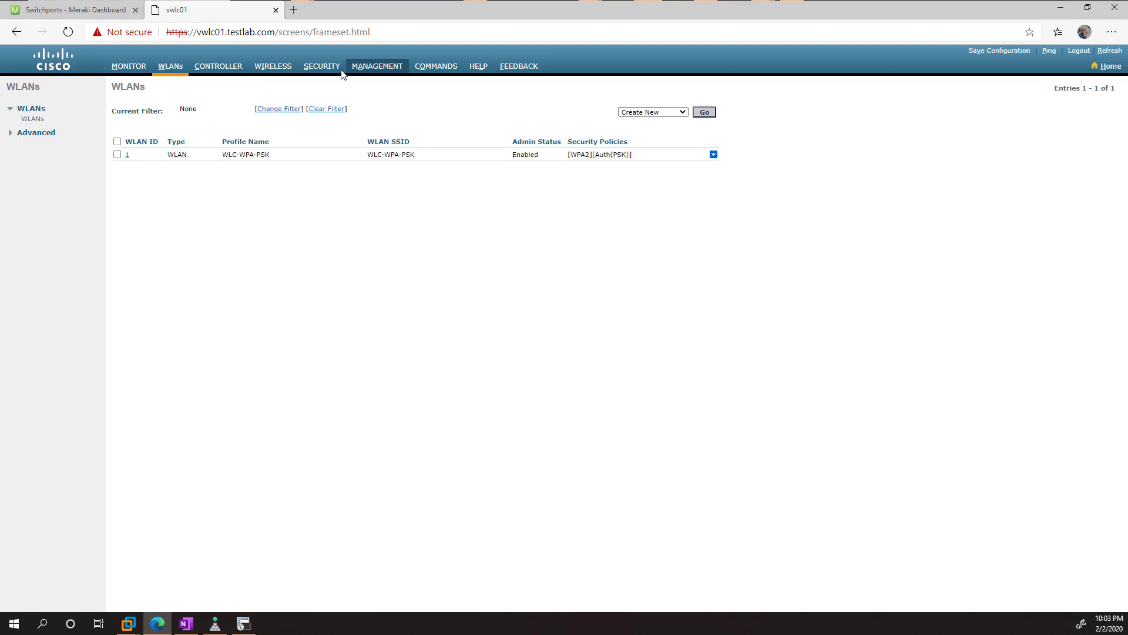
Turn on VLAN Support for Testlab-Flexconnect-Group with native VLAN 320.
{"action": "left_click", "coordinate": [283, 69]}
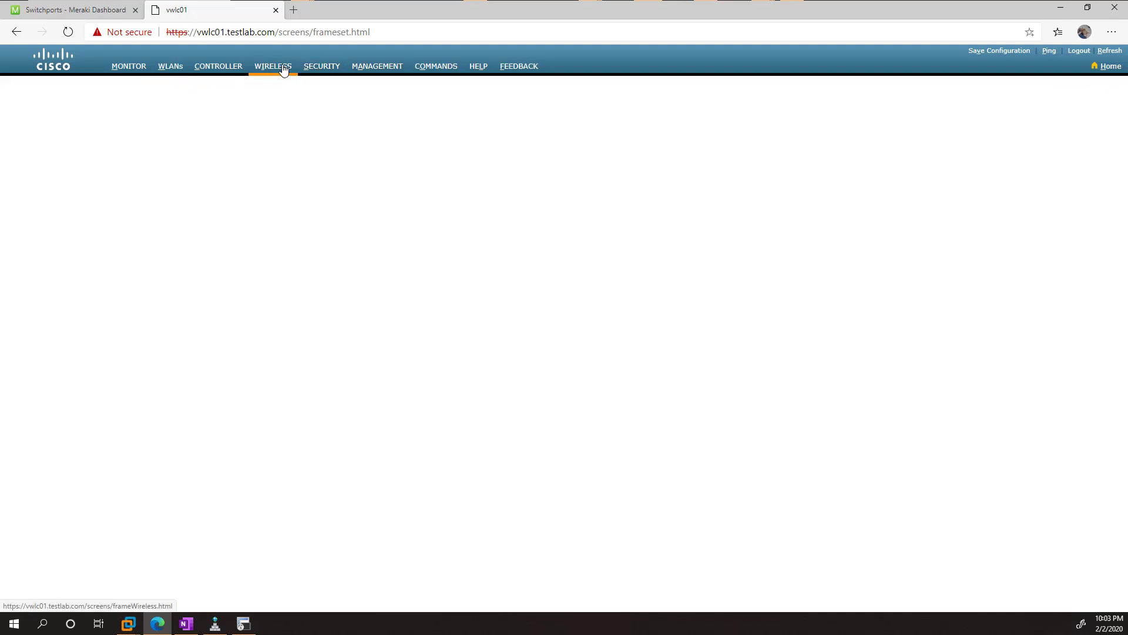
{"action": "left_click", "coordinate": [63, 240]}
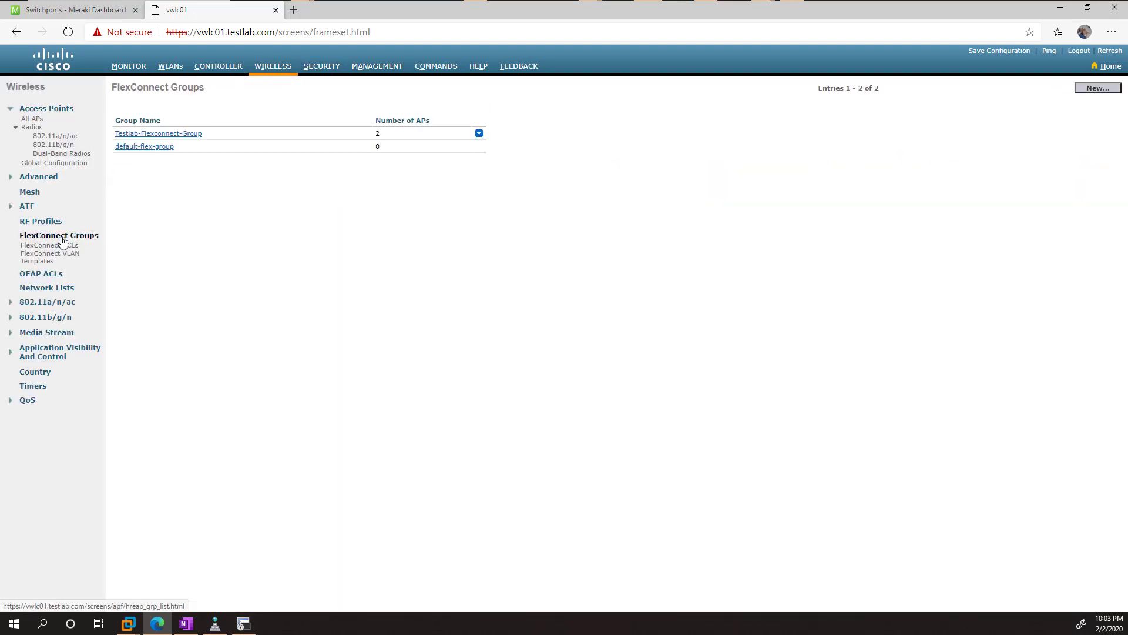
{"action": "left_click", "coordinate": [130, 136]}
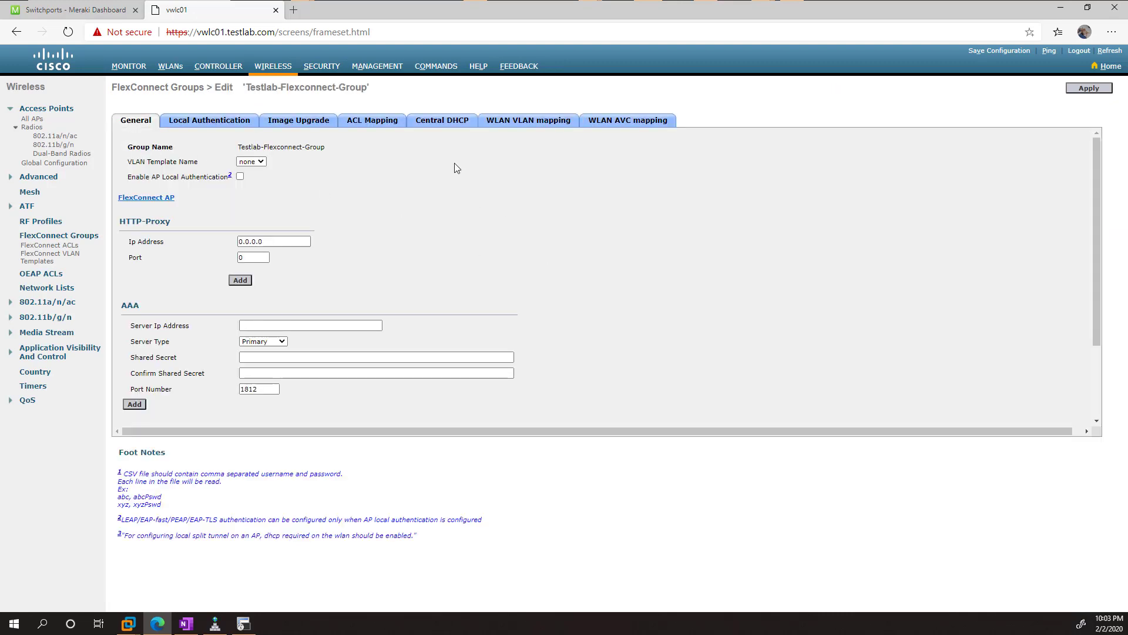
{"action": "left_click", "coordinate": [504, 126]}
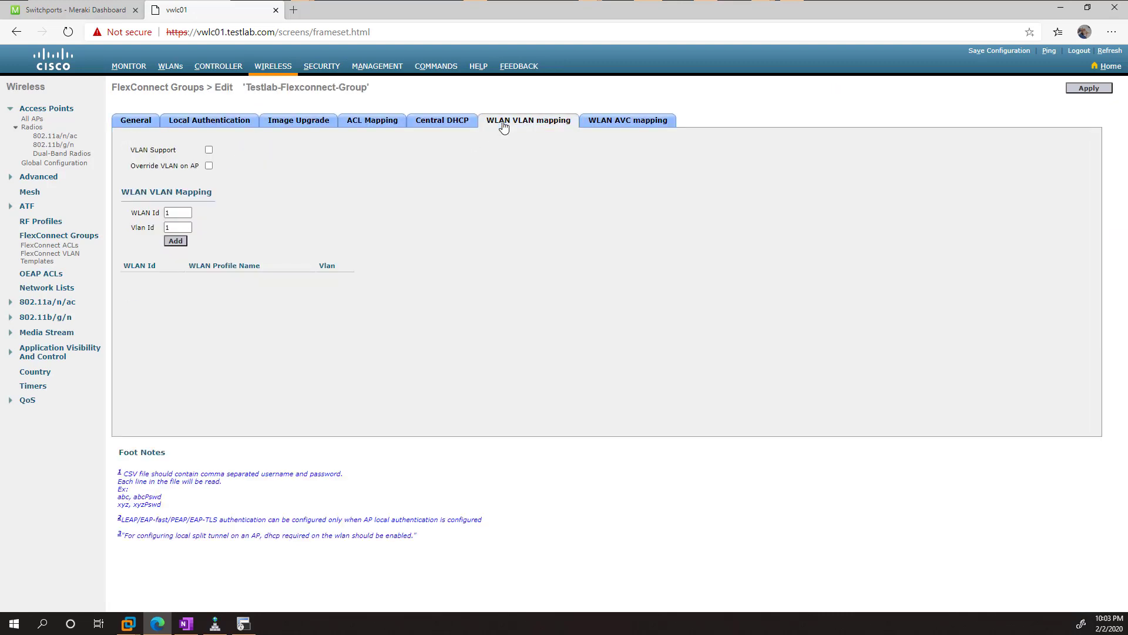
{"action": "left_click", "coordinate": [209, 151]}
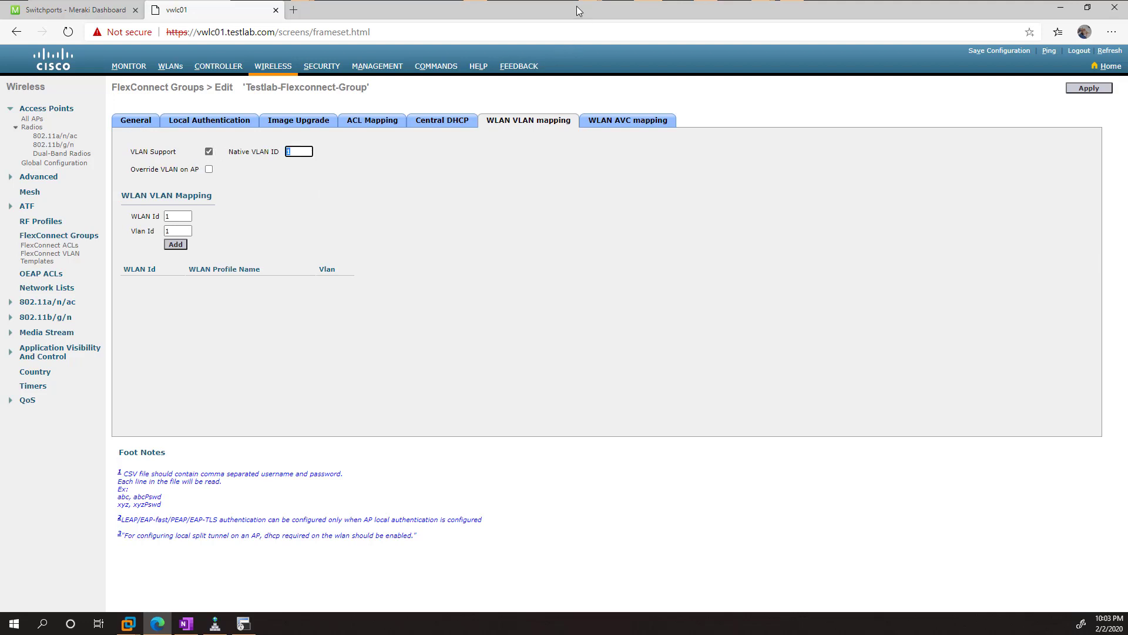
{"action": "type", "text": "320"}
{"action": "double_click", "coordinate": [283, 152]}
Enter a WLAN Id 1 to Vlan Id 311 mapping and dismiss the VLAN support warning.
{"action": "double_click", "coordinate": [181, 215]}
{"action": "type", "text": "1"}
{"action": "left_click", "coordinate": [175, 230]}
{"action": "key", "text": "shift+Tab"}
{"action": "key", "text": "Tab"}
{"action": "type", "text": "31"}
{"action": "left_click", "coordinate": [176, 244]}
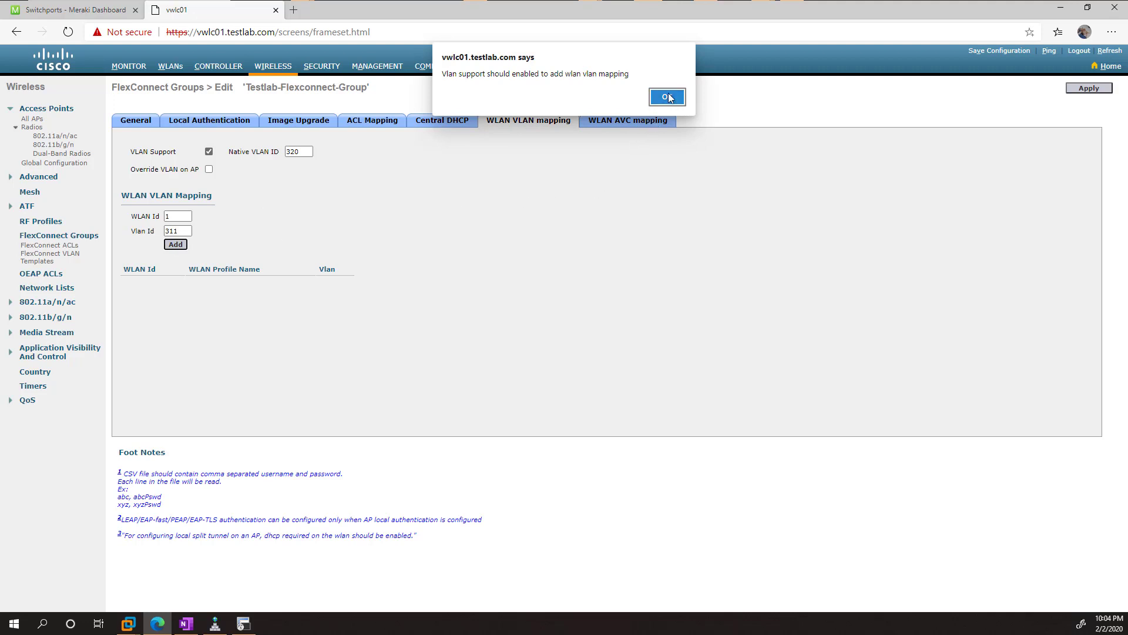
{"action": "left_click", "coordinate": [668, 98]}
{"action": "left_click", "coordinate": [176, 231]}
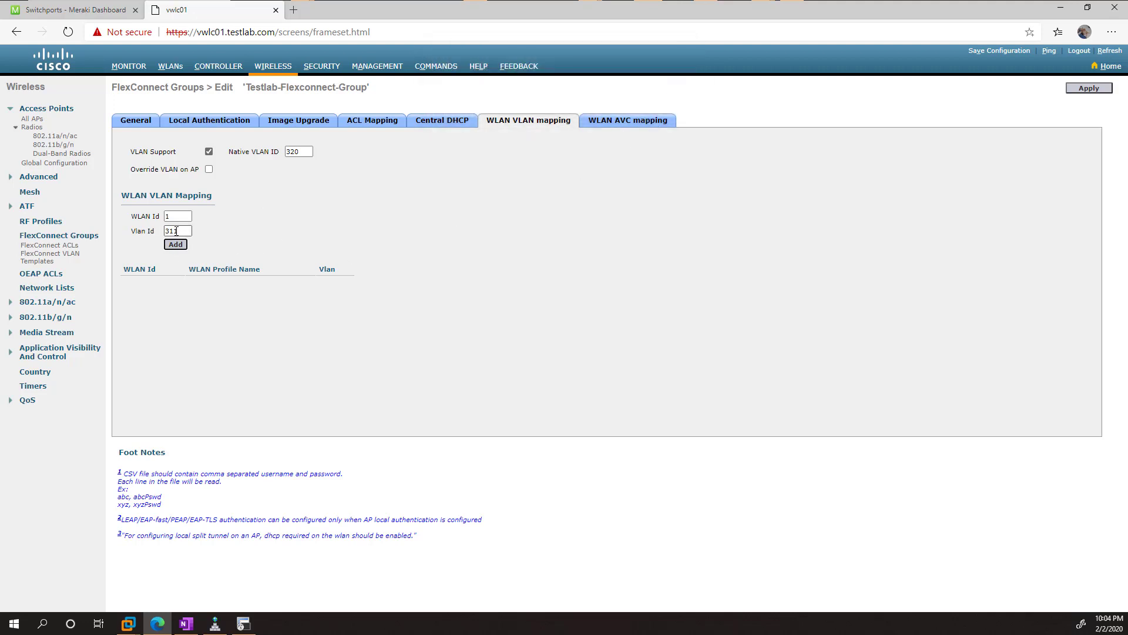
Apply VLAN support, re-add the WLAN 1 to VLAN 311 mapping, and apply again.
{"action": "left_click", "coordinate": [1090, 88]}
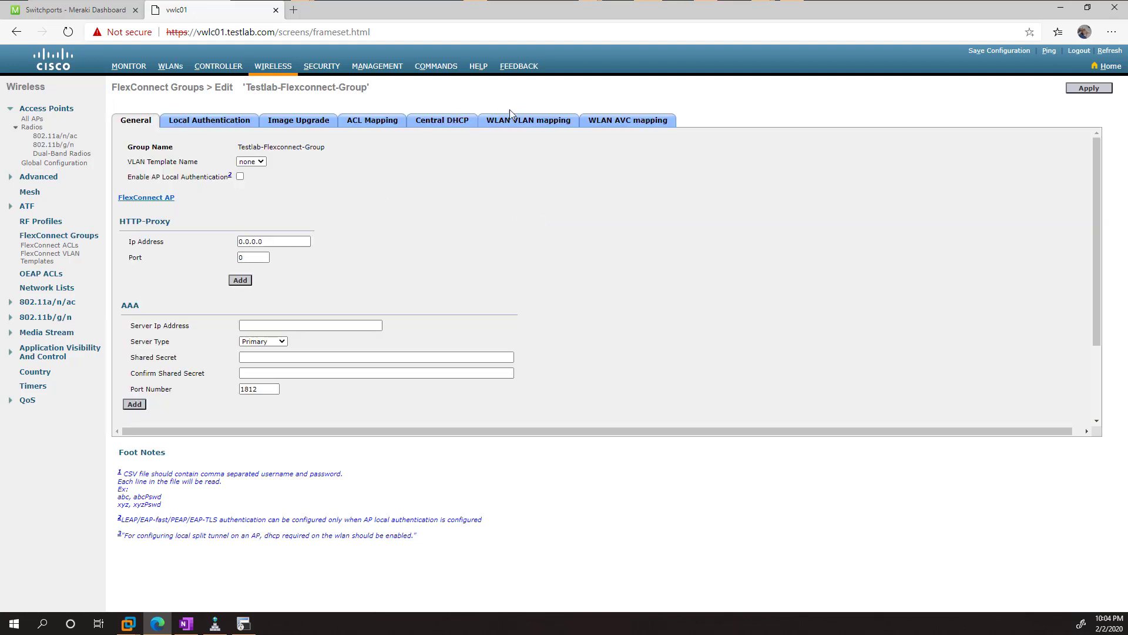
{"action": "left_click", "coordinate": [515, 119]}
{"action": "left_click", "coordinate": [185, 230]}
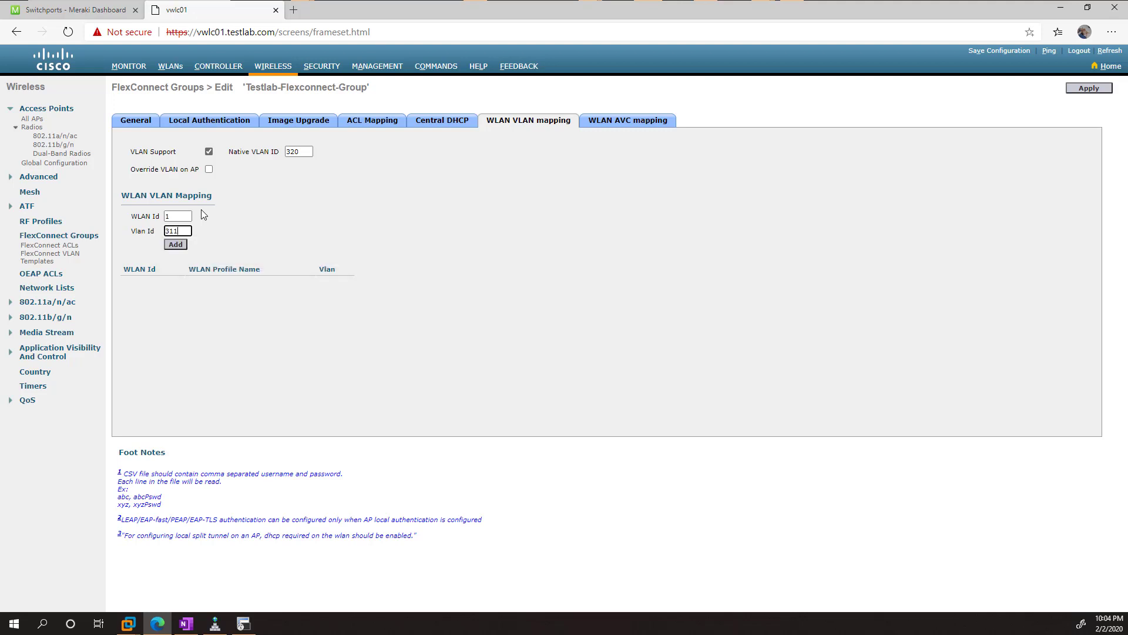
{"action": "left_click", "coordinate": [175, 243]}
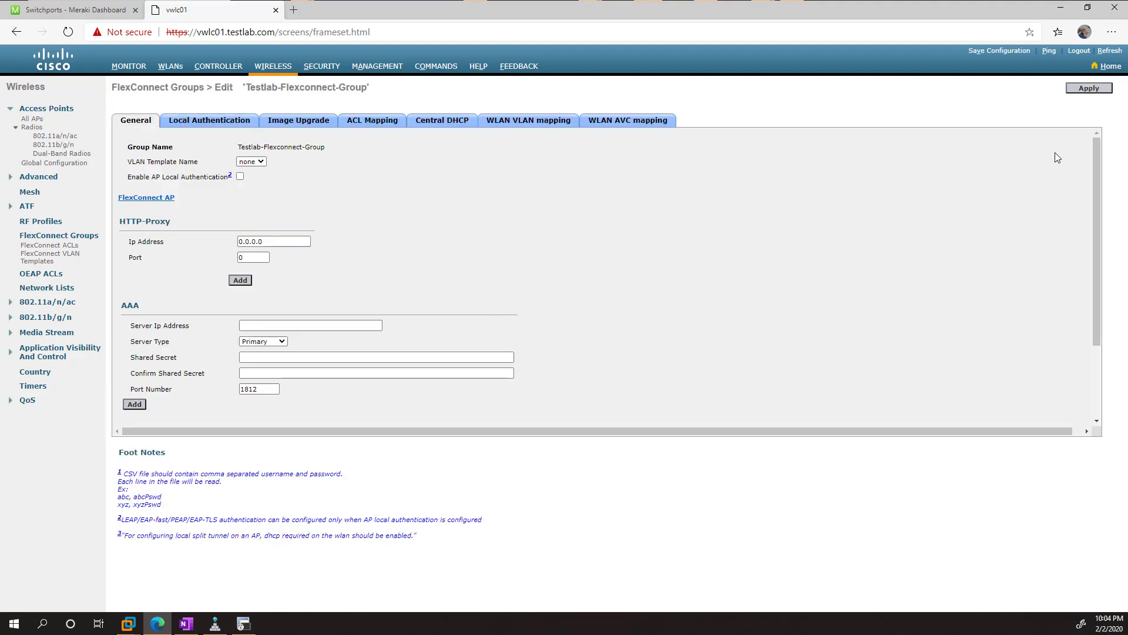
{"action": "left_click", "coordinate": [1088, 90]}
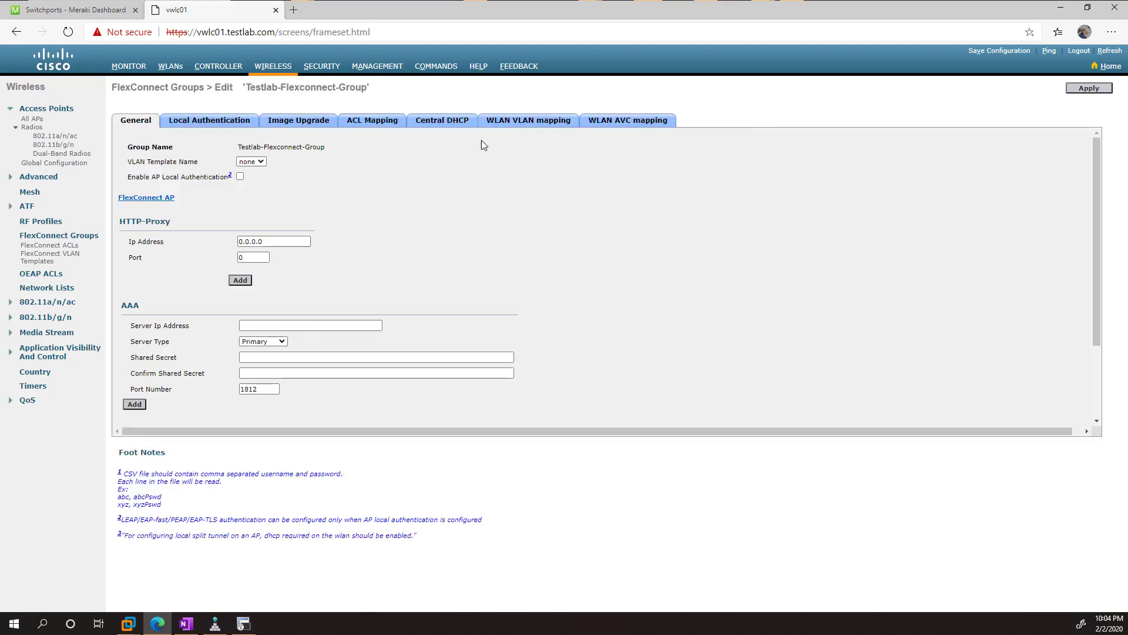
Verify WLAN 1 (WLC-WPA-PSK) is mapped to VLAN 311.
{"action": "left_click", "coordinate": [494, 121]}
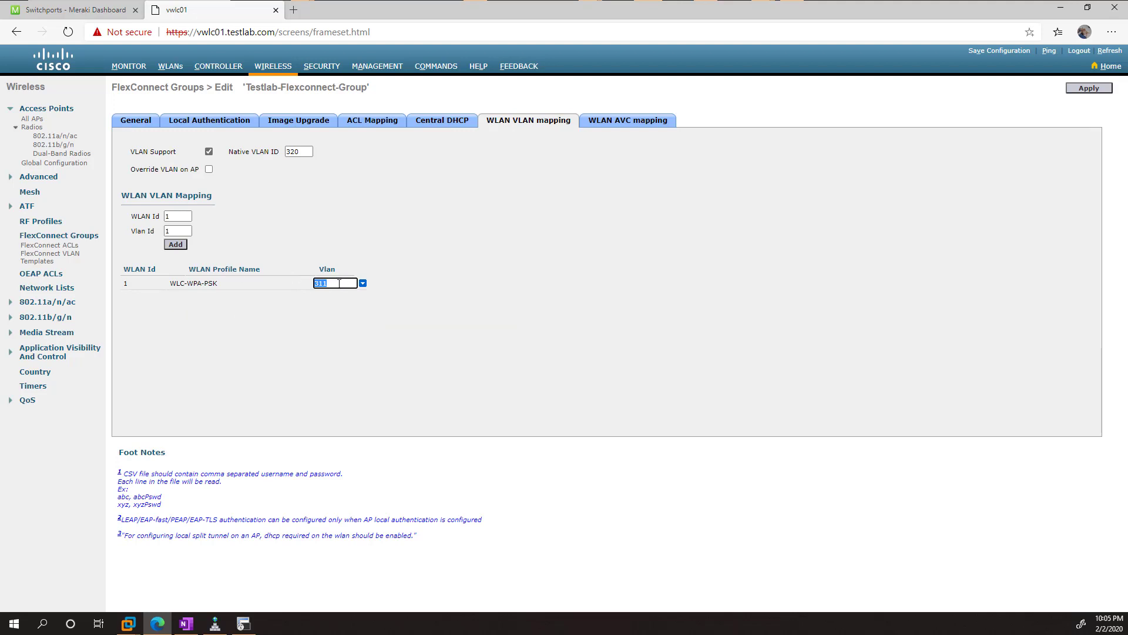
{"action": "left_click_drag", "start_coordinate": [339, 283], "coordinate": [292, 281]}
{"action": "left_click", "coordinate": [428, 375]}
{"action": "left_click", "coordinate": [345, 284]}
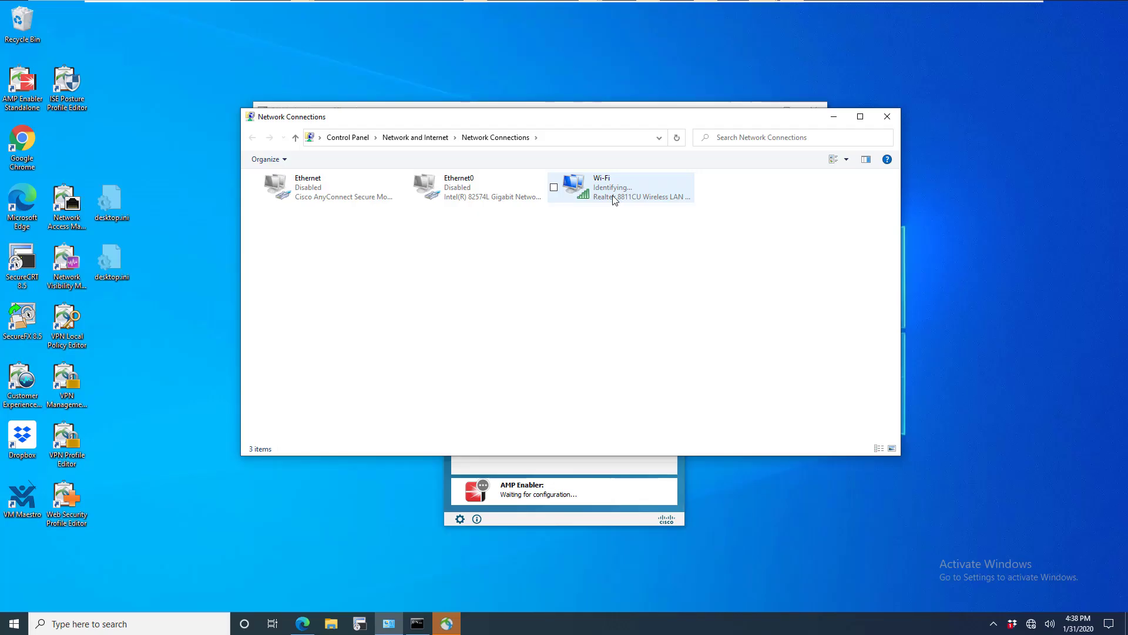
Check that the Wi-Fi adapter shows WLC-WPA-PSK as Connected, secured, then close the network list.
{"action": "left_click", "coordinate": [612, 196]}
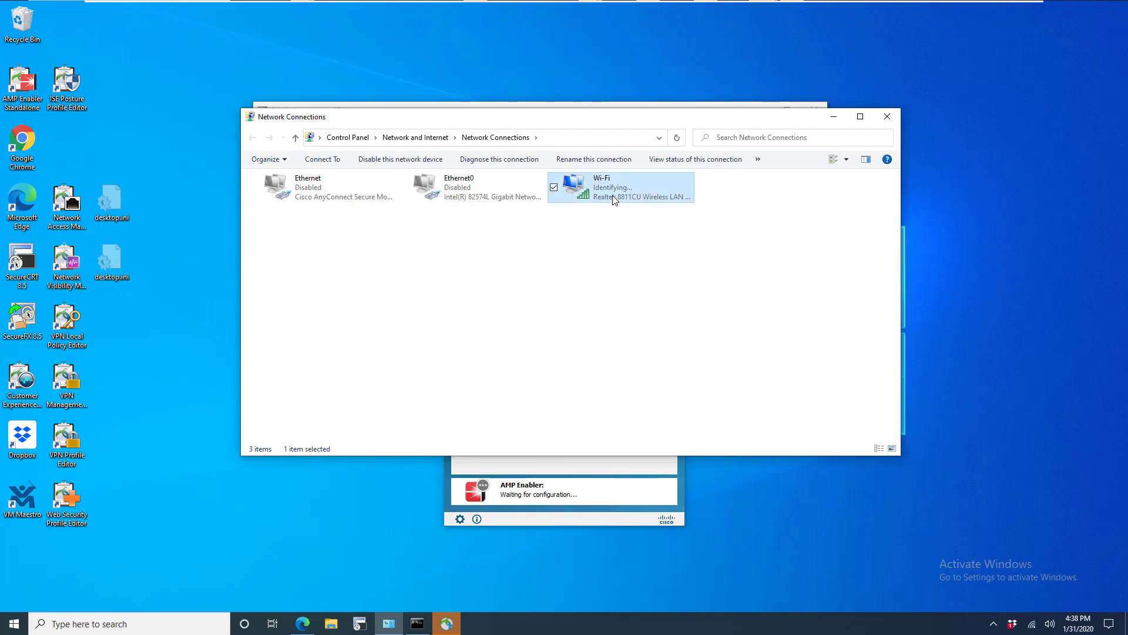
{"action": "right_click", "coordinate": [611, 196]}
{"action": "left_click", "coordinate": [562, 218]}
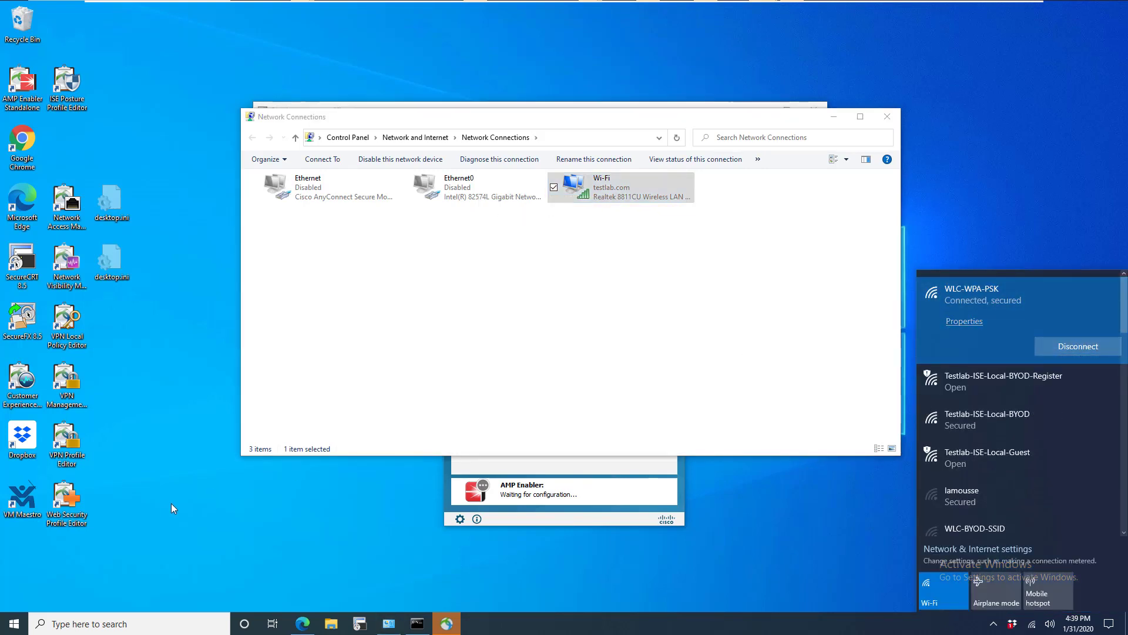
{"action": "left_click", "coordinate": [810, 555]}
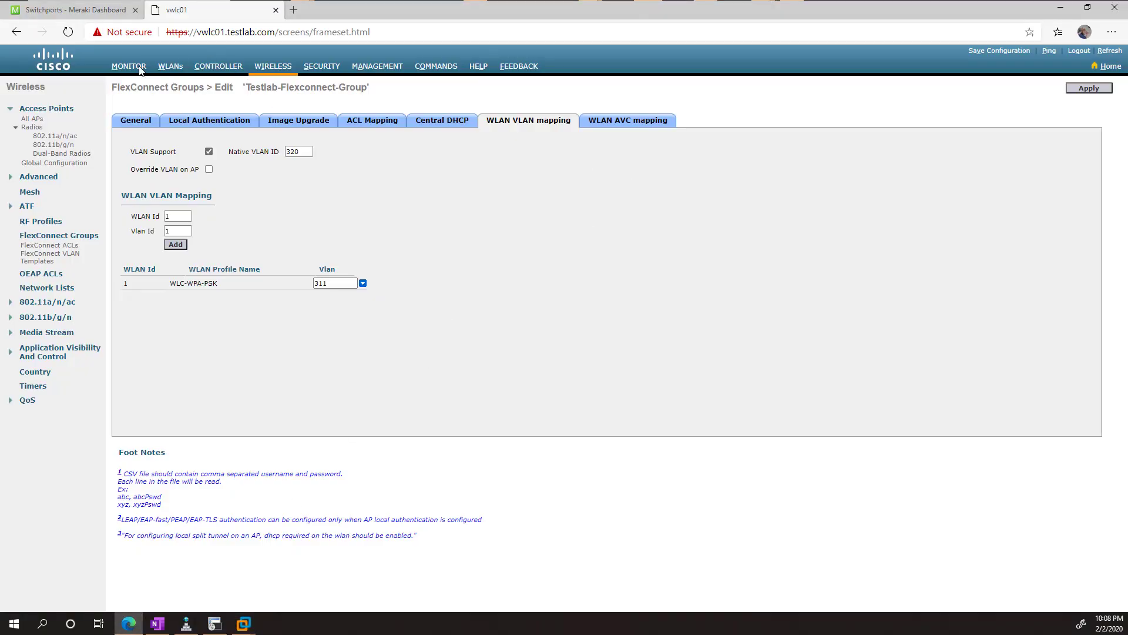
Show the MONITOR > Clients list and highlight the test client's IP 10.30.11.11.
{"action": "left_click", "coordinate": [139, 68]}
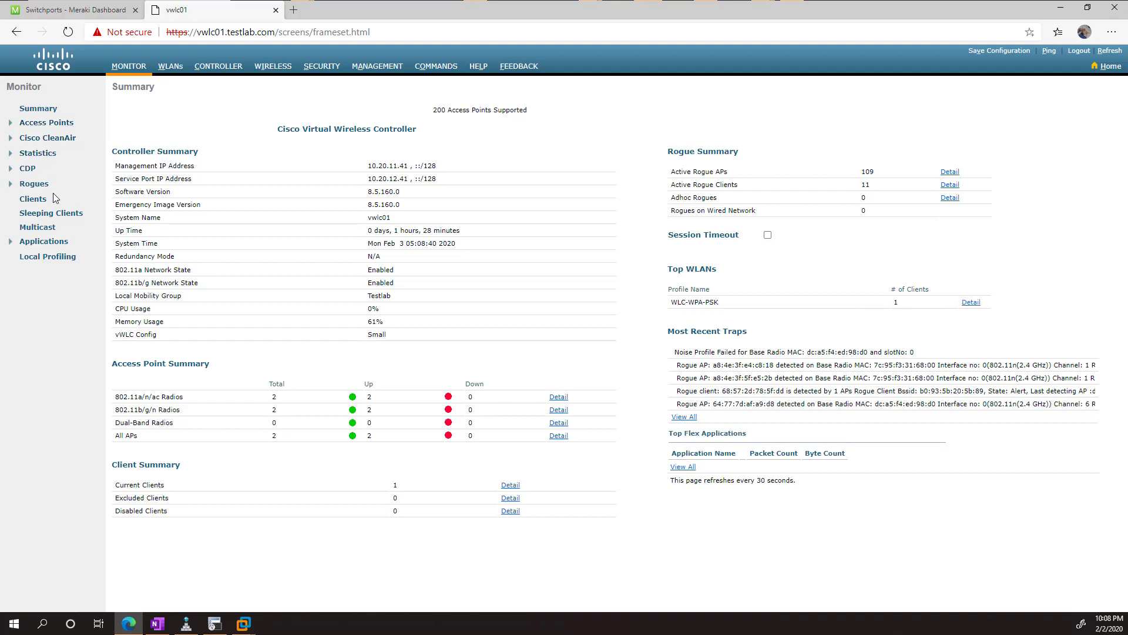
{"action": "left_click", "coordinate": [33, 202]}
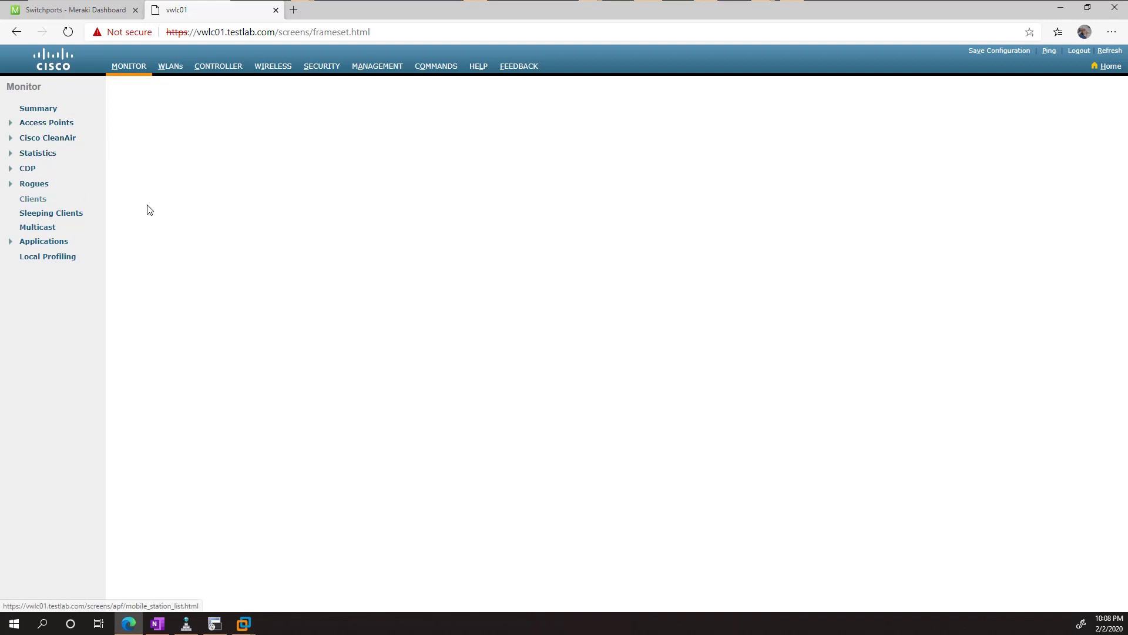
{"action": "left_click", "coordinate": [229, 167]}
{"action": "mouse_move", "coordinate": [225, 170]}
{"action": "left_mouse_down"}
{"action": "mouse_move", "coordinate": [235, 169]}
{"action": "mouse_move", "coordinate": [216, 170]}
{"action": "left_mouse_up"}
{"action": "double_click", "coordinate": [233, 170]}
{"action": "left_click", "coordinate": [285, 223]}
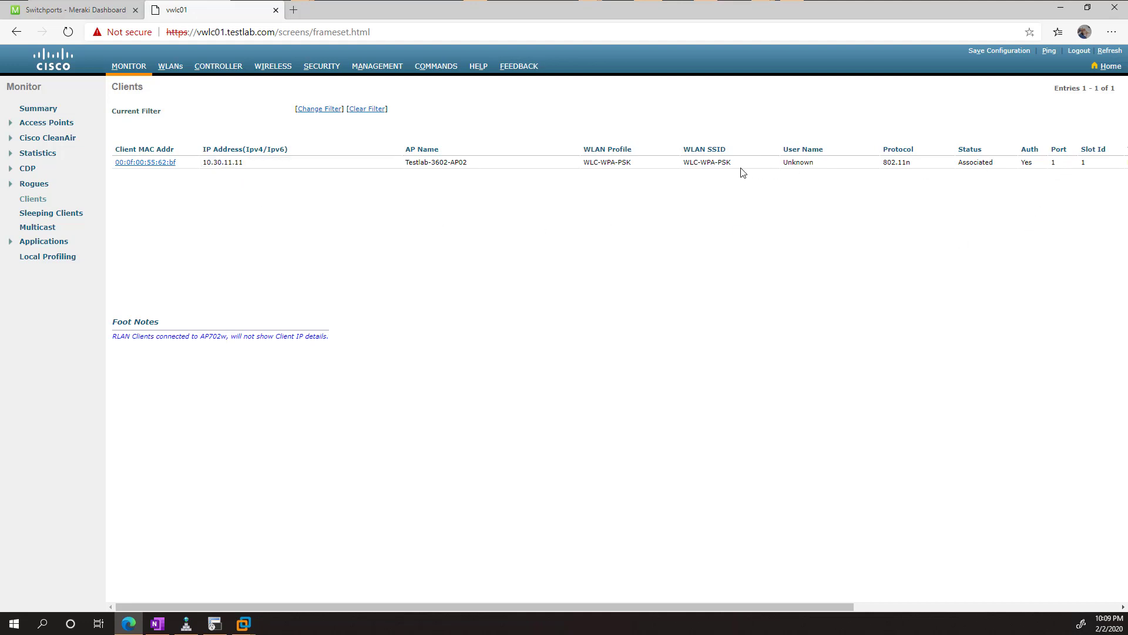
Open the test client's detail page, highlighting its AP address, IPv4 10.30.11.11 and MAC address.
{"action": "left_click", "coordinate": [132, 162]}
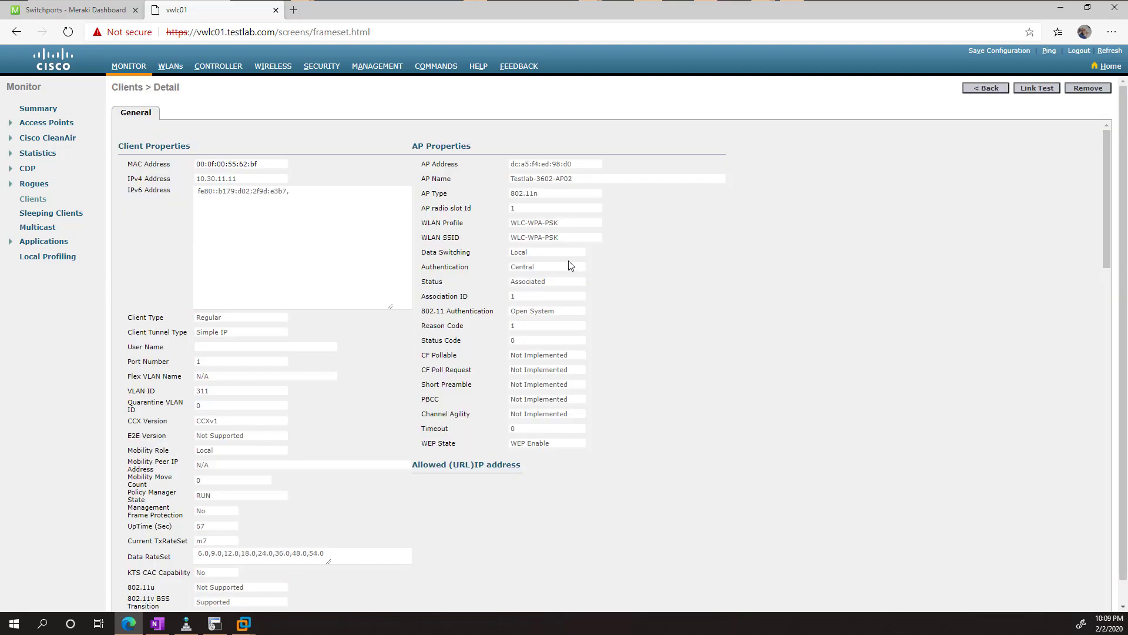
{"action": "double_click", "coordinate": [568, 165]}
{"action": "left_click", "coordinate": [713, 278]}
{"action": "double_click", "coordinate": [233, 182]}
{"action": "left_click_drag", "start_coordinate": [273, 167], "coordinate": [197, 169]}
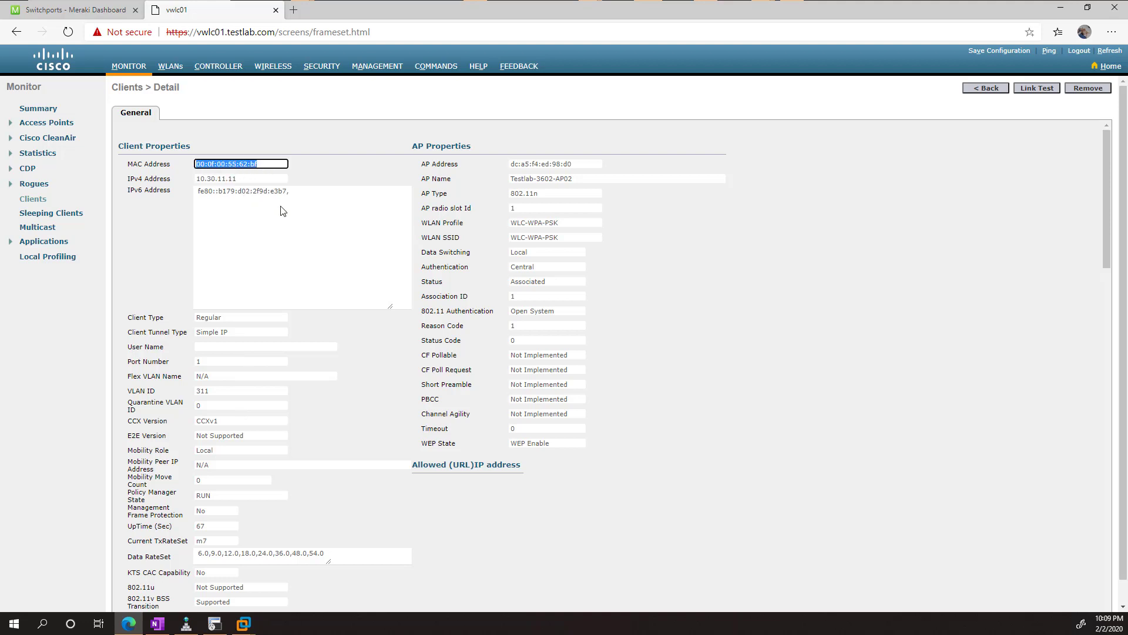
{"action": "left_click", "coordinate": [524, 255]}
Verify Local data switching and VLAN 311, then run a Link Test to the client.
{"action": "left_click_drag", "start_coordinate": [524, 255], "coordinate": [507, 257]}
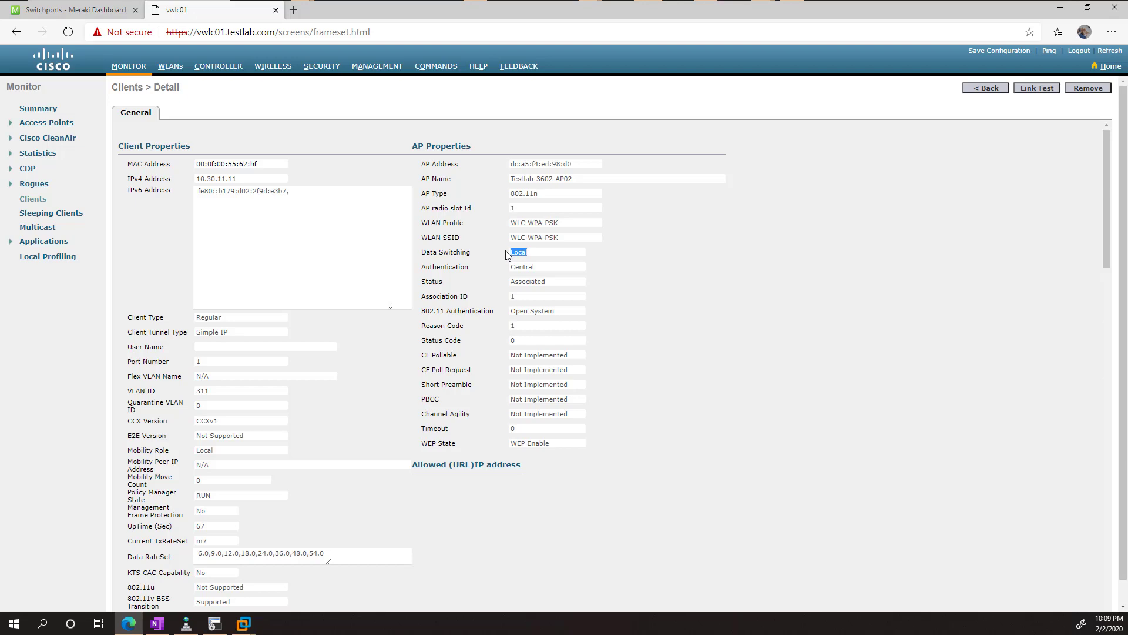
{"action": "scroll", "coordinate": [477, 294], "scroll_direction": "down", "scroll_amount": 4}
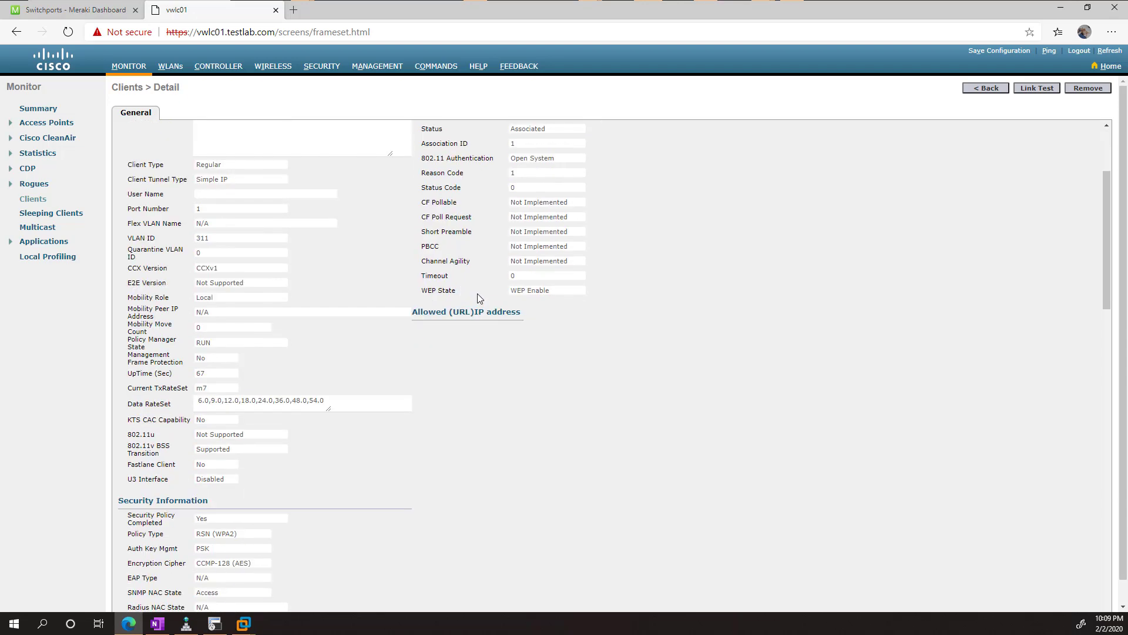
{"action": "scroll", "coordinate": [476, 298], "scroll_direction": "down", "scroll_amount": 15}
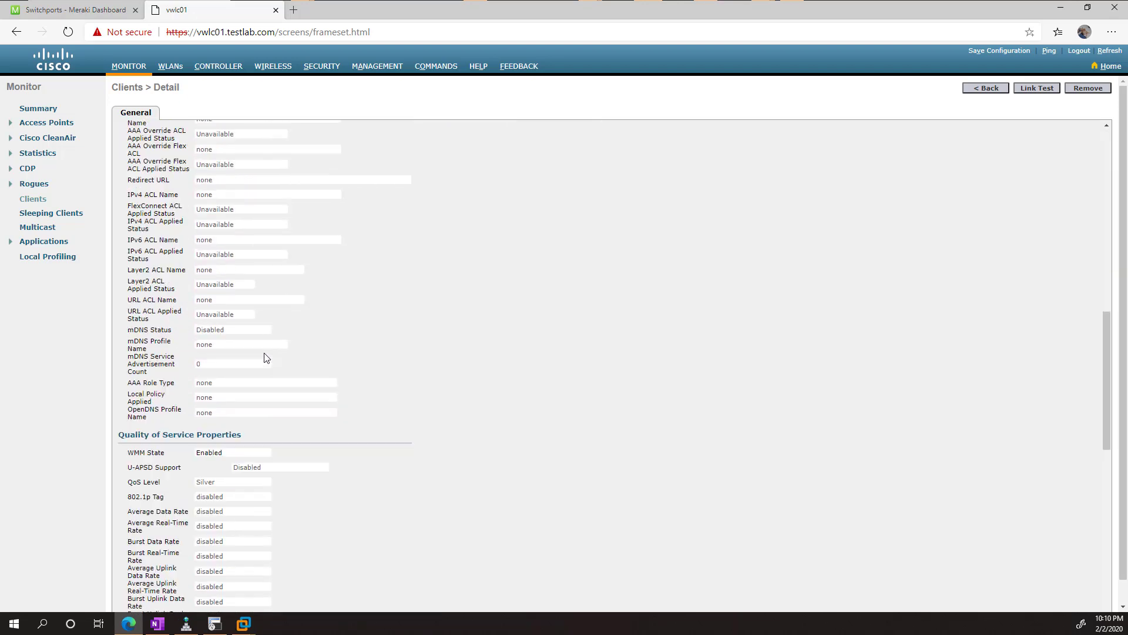
{"action": "scroll", "coordinate": [277, 365], "scroll_direction": "up", "scroll_amount": 20}
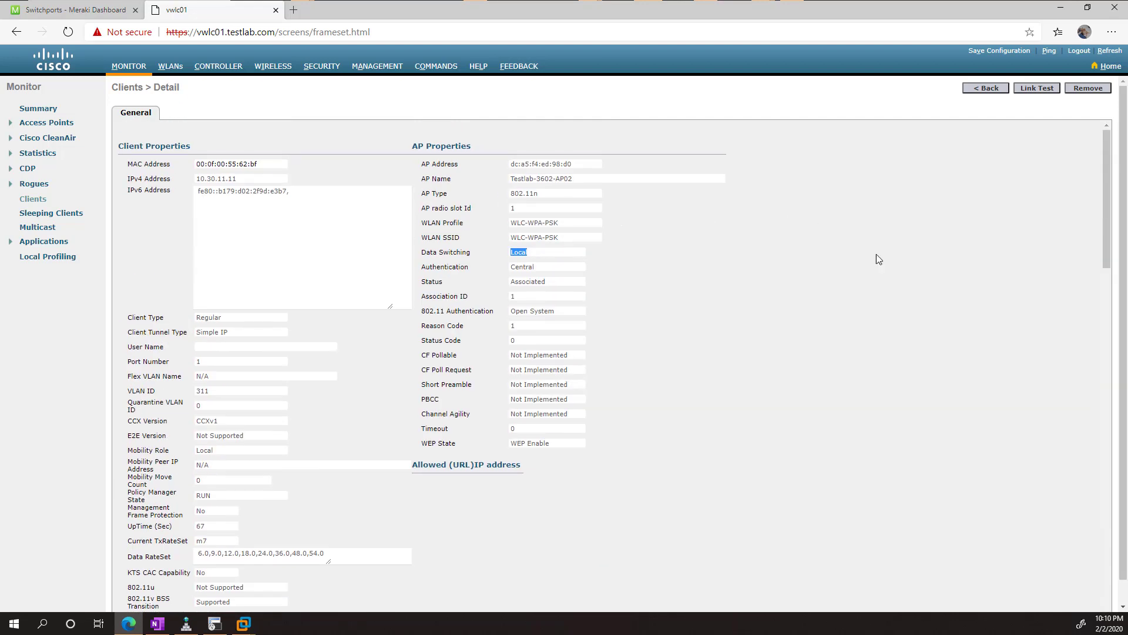
{"action": "left_click", "coordinate": [1044, 90]}
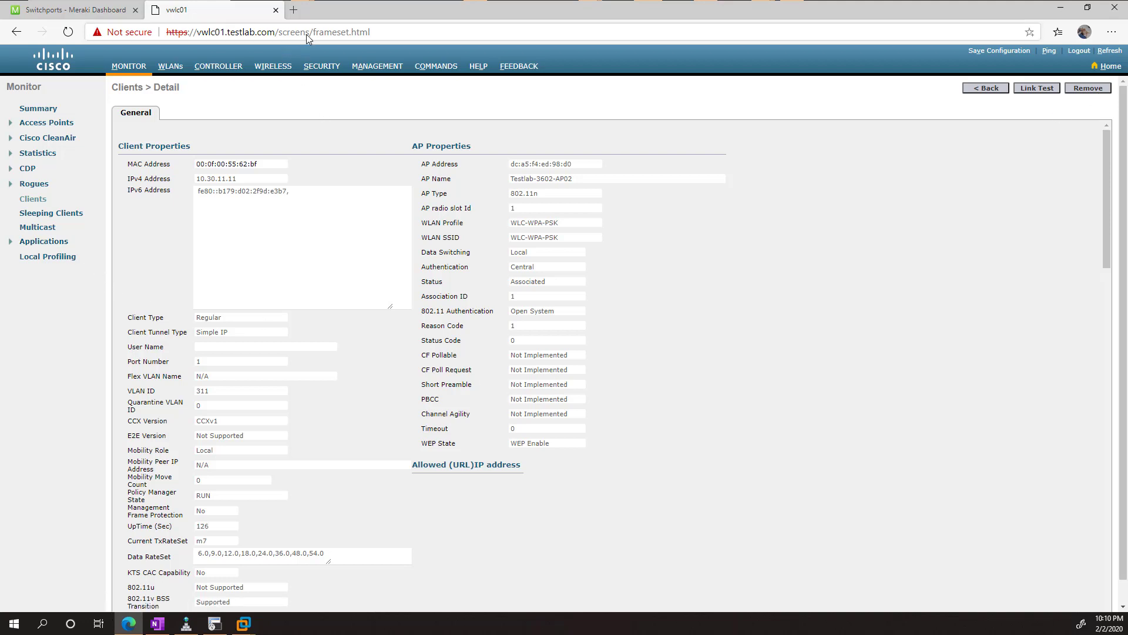
Go to dashboard.html, list Network Summary clients, and open desktop01's Client View on VLAN311.
{"action": "left_click_drag", "start_coordinate": [277, 32], "coordinate": [553, 52]}
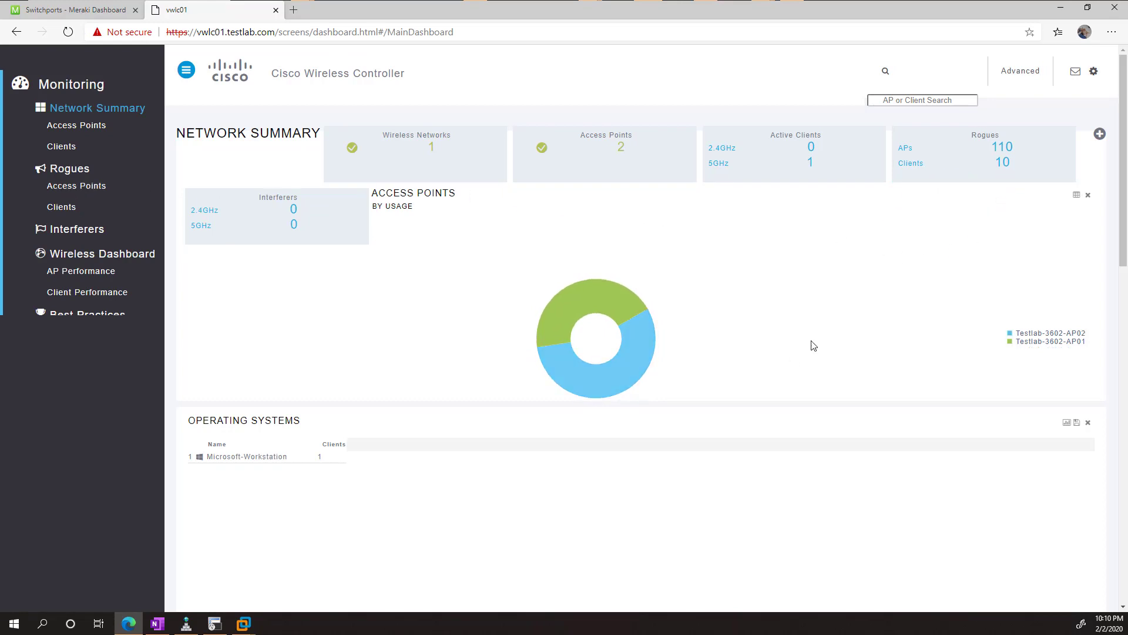
{"action": "left_click", "coordinate": [59, 146]}
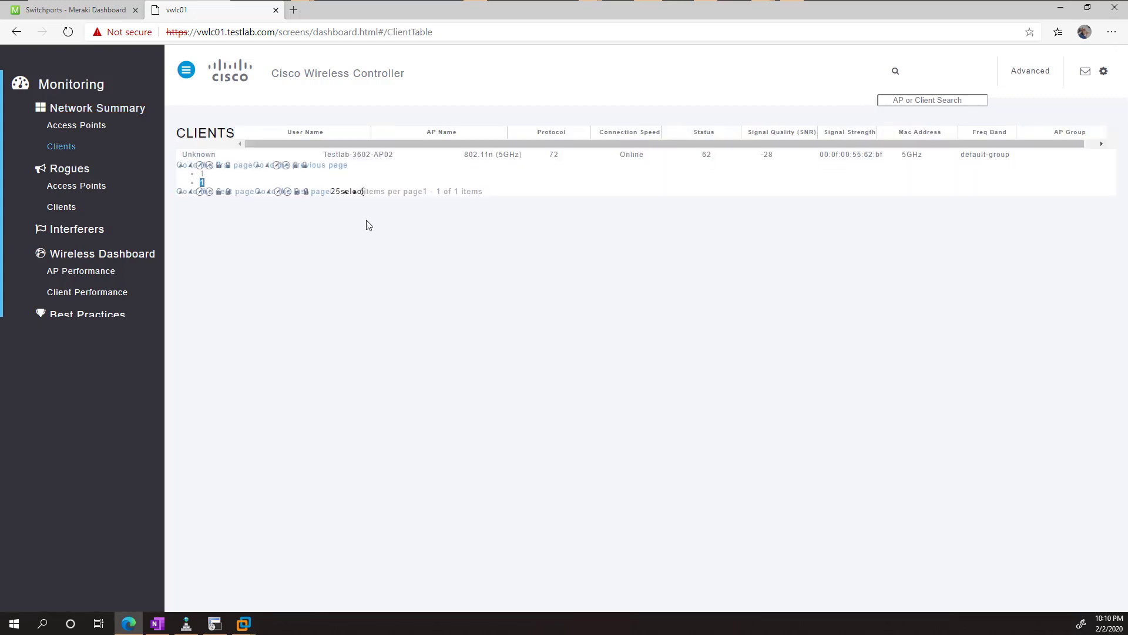
{"action": "left_click", "coordinate": [624, 154]}
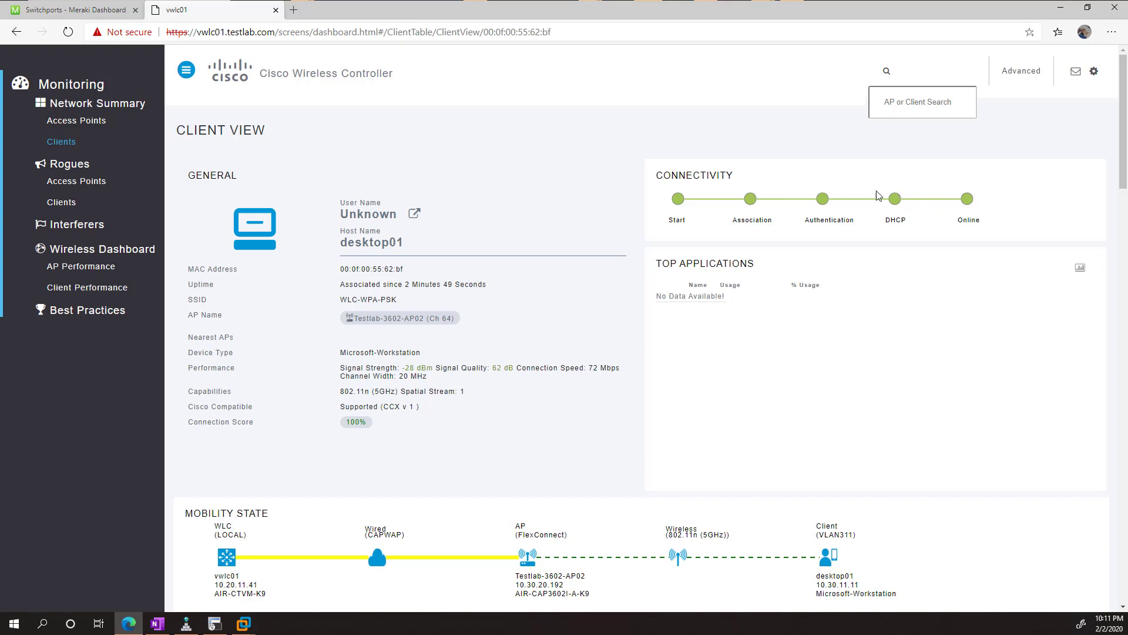
{"action": "scroll", "coordinate": [852, 262], "scroll_direction": "down", "scroll_amount": 3}
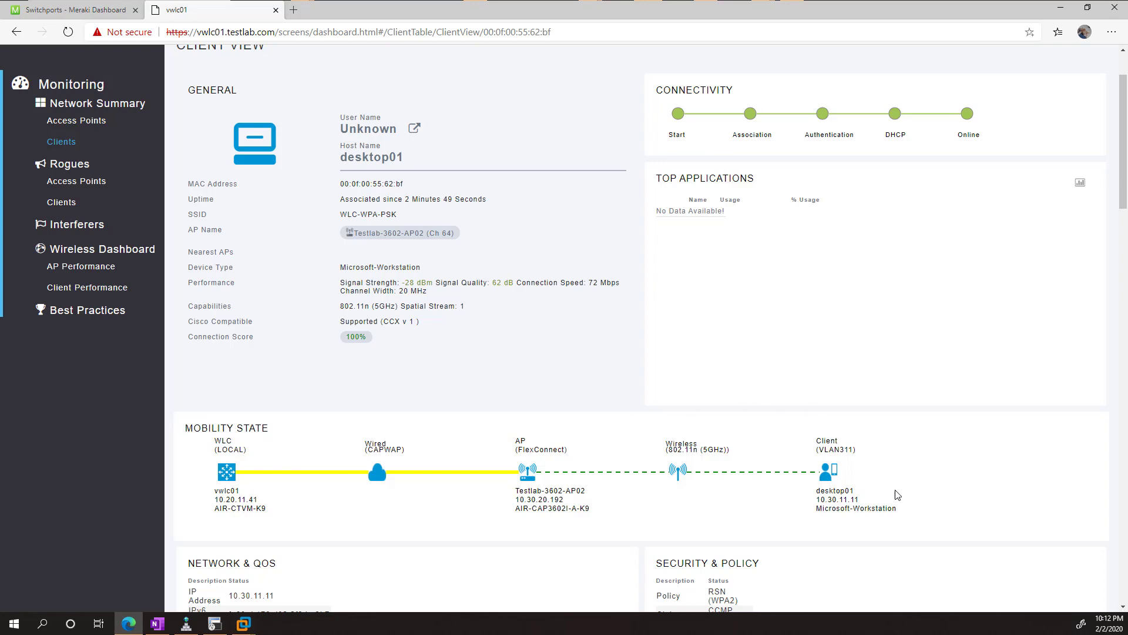
{"action": "scroll", "coordinate": [401, 405], "scroll_direction": "down", "scroll_amount": 4}
{"action": "scroll", "coordinate": [466, 373], "scroll_direction": "down", "scroll_amount": 10}
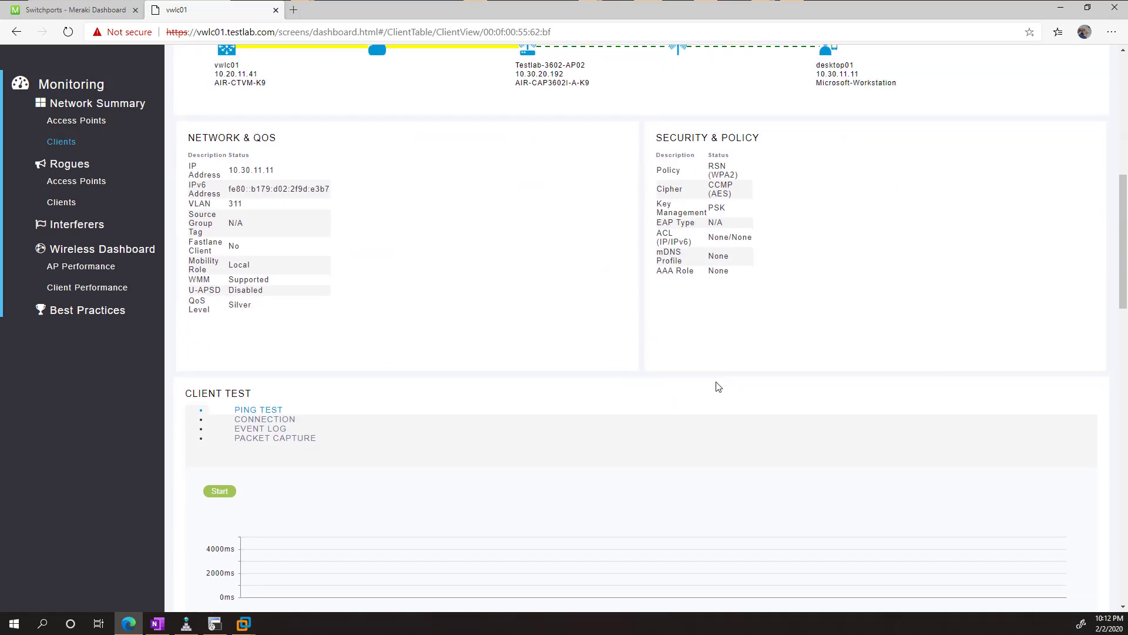
{"action": "scroll", "coordinate": [412, 449], "scroll_direction": "up", "scroll_amount": 15}
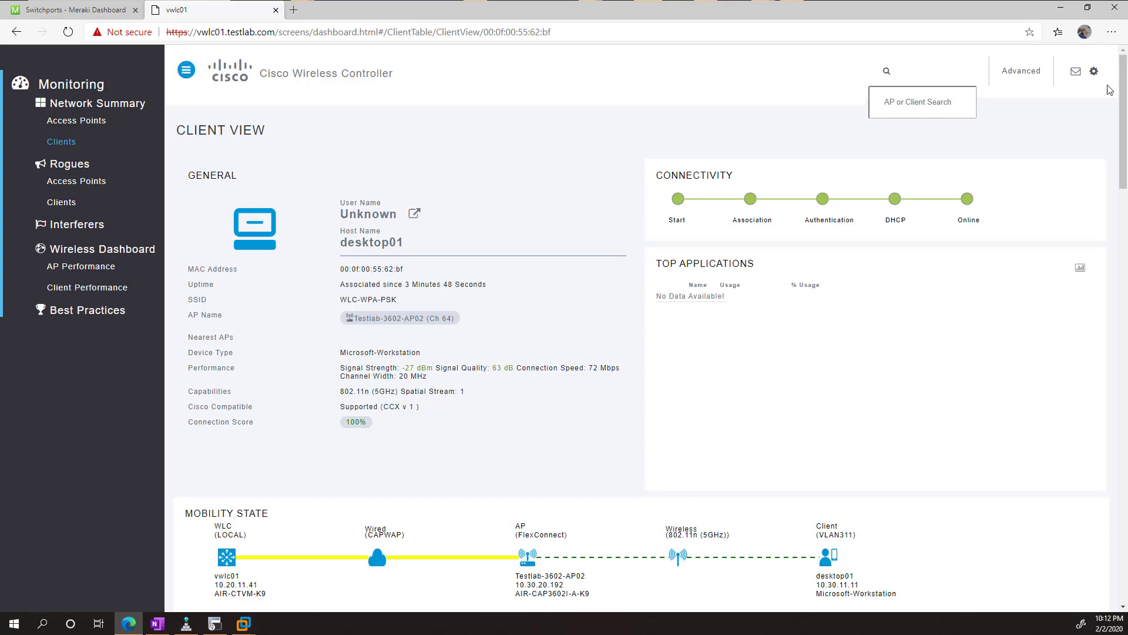
{"action": "left_click", "coordinate": [1094, 73]}
{"action": "scroll", "coordinate": [463, 281], "scroll_direction": "down", "scroll_amount": 10}
{"action": "scroll", "coordinate": [463, 281], "scroll_direction": "up", "scroll_amount": 10}
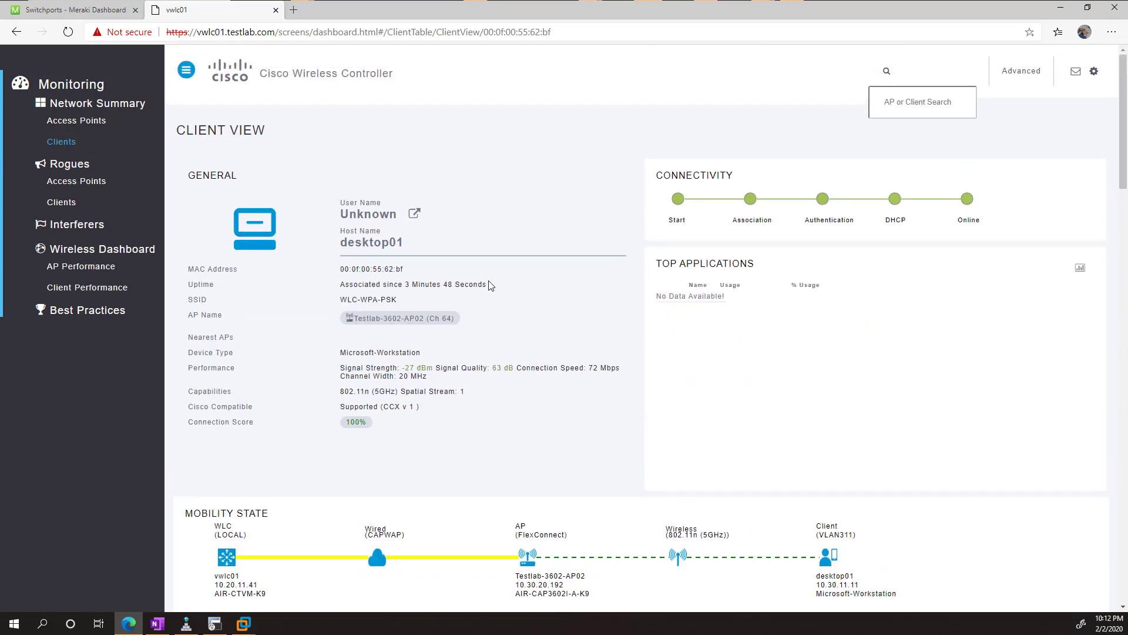